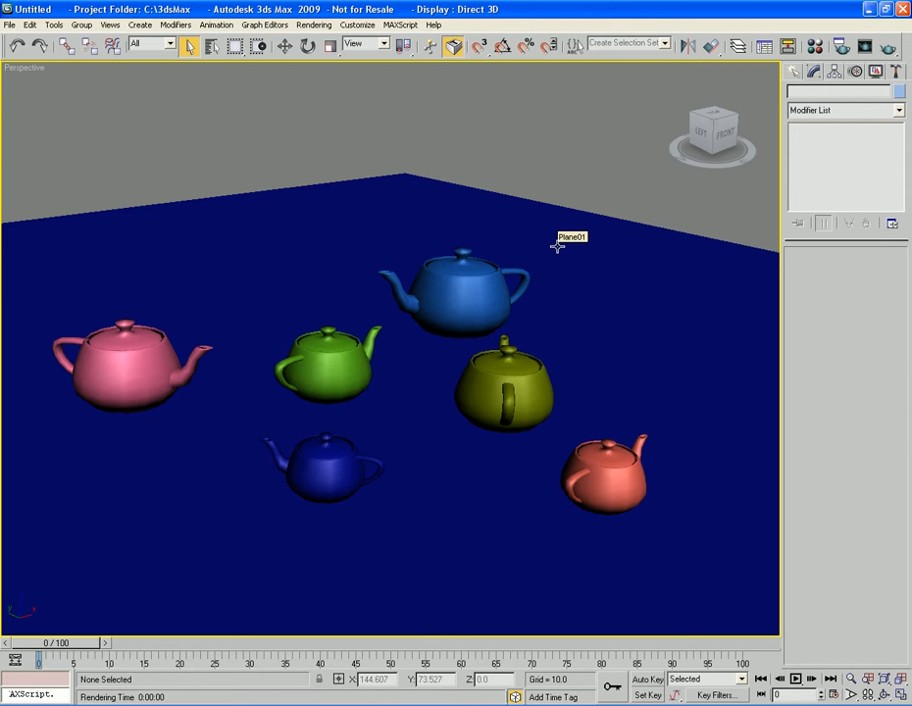
# Open the Material Editor, place it beside the teapots and extend it to the full screen height.
pyautogui.press('m')
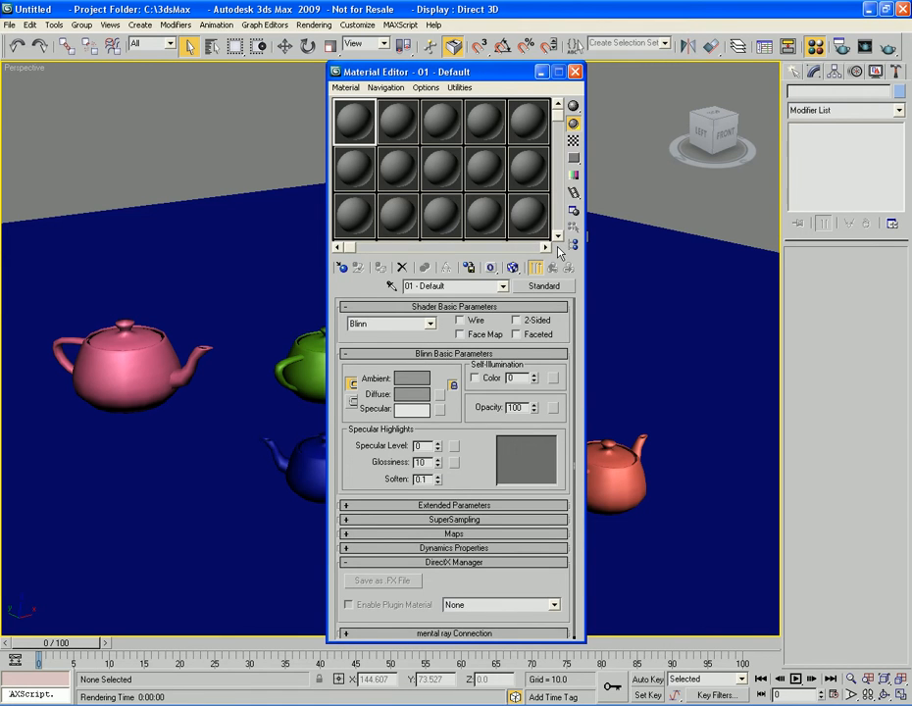
pyautogui.moveTo(487, 75); pyautogui.dragTo(628, 19)
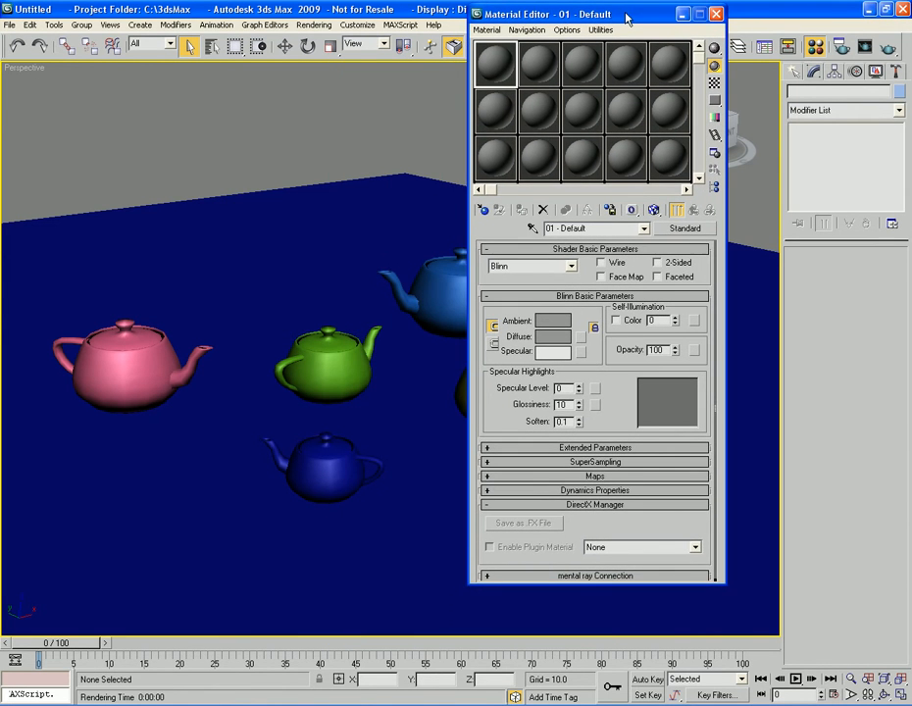
pyautogui.moveTo(638, 582); pyautogui.dragTo(632, 700)
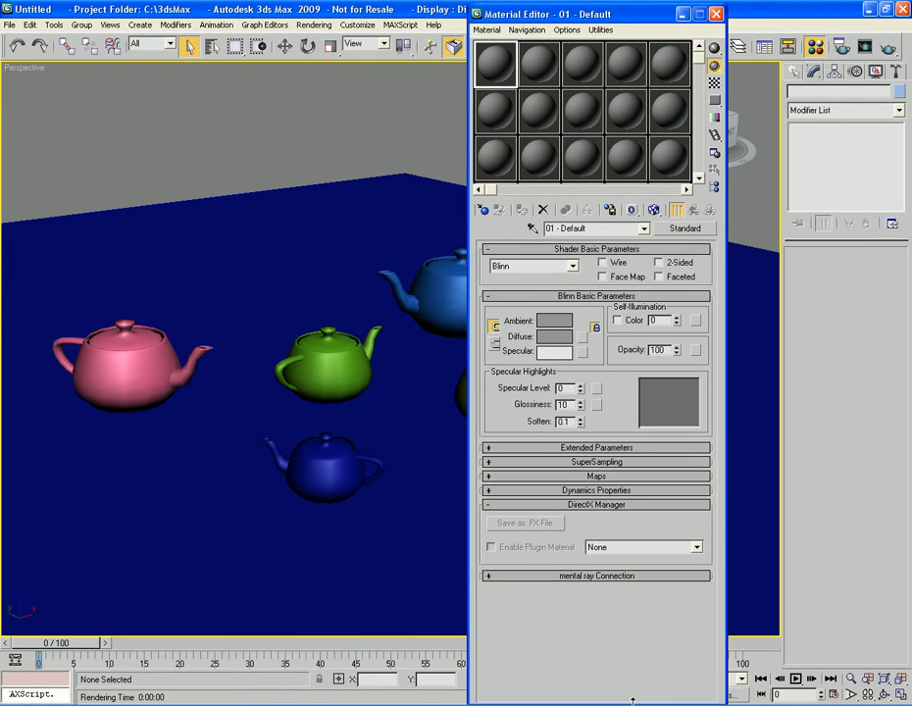
# Look through the first row of material sample slots and return to the 01 - Default slot.
pyautogui.click(539, 69)
pyautogui.click(582, 65)
pyautogui.click(625, 60)
pyautogui.click(667, 61)
pyautogui.click(621, 73)
pyautogui.click(583, 78)
pyautogui.click(542, 73)
pyautogui.click(505, 70)
pyautogui.click(518, 61)
pyautogui.click(501, 71)
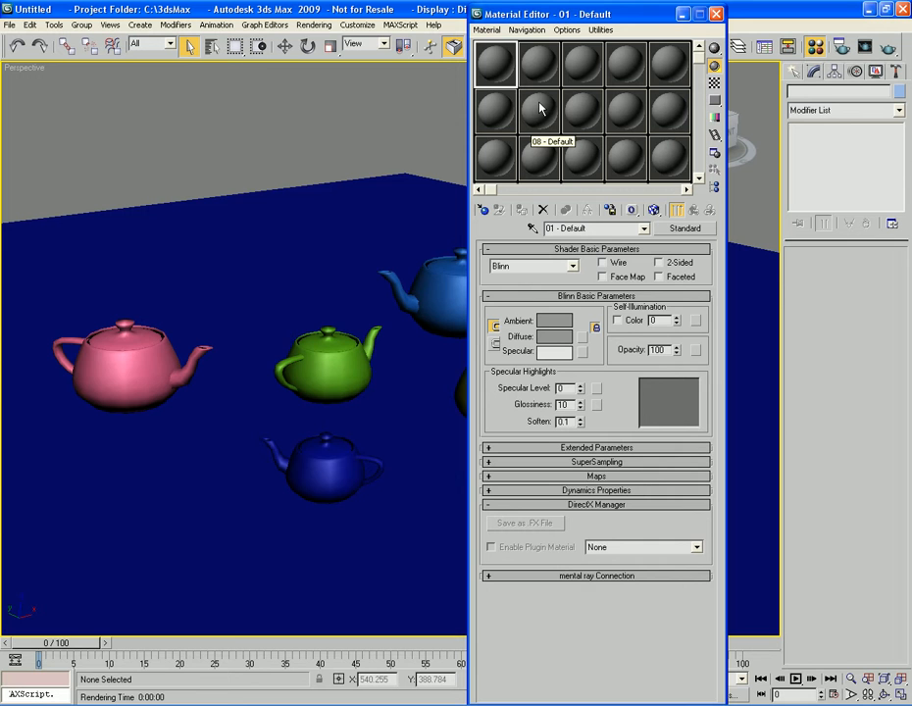
# Assign the 01 - Default material to the green teapot and check it in a render of the perspective view.
pyautogui.moveTo(387, 232); pyautogui.dragTo(369, 243, button='middle')
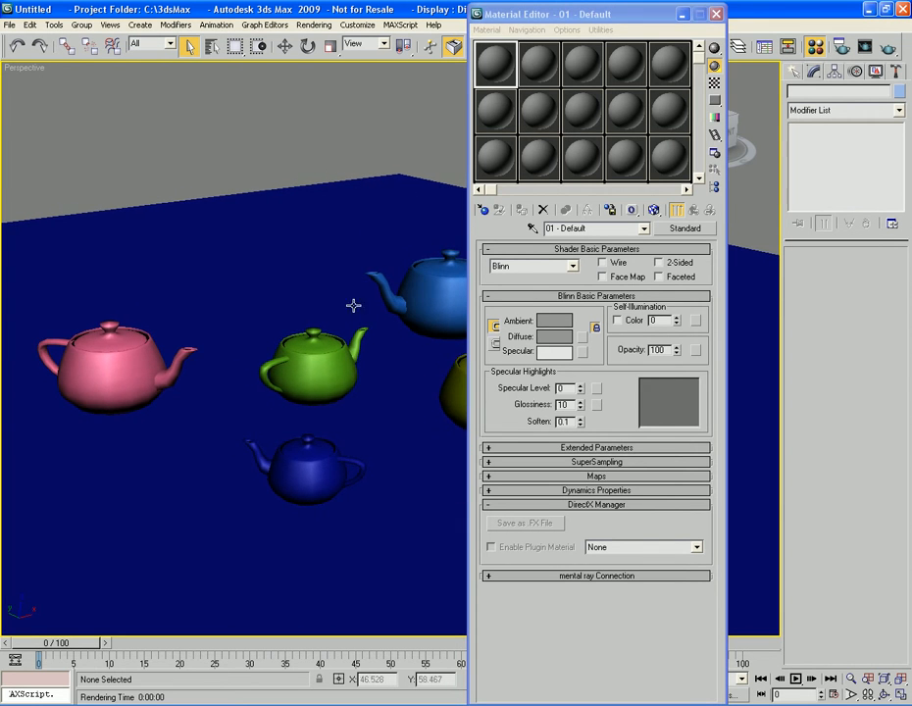
pyautogui.click(325, 363)
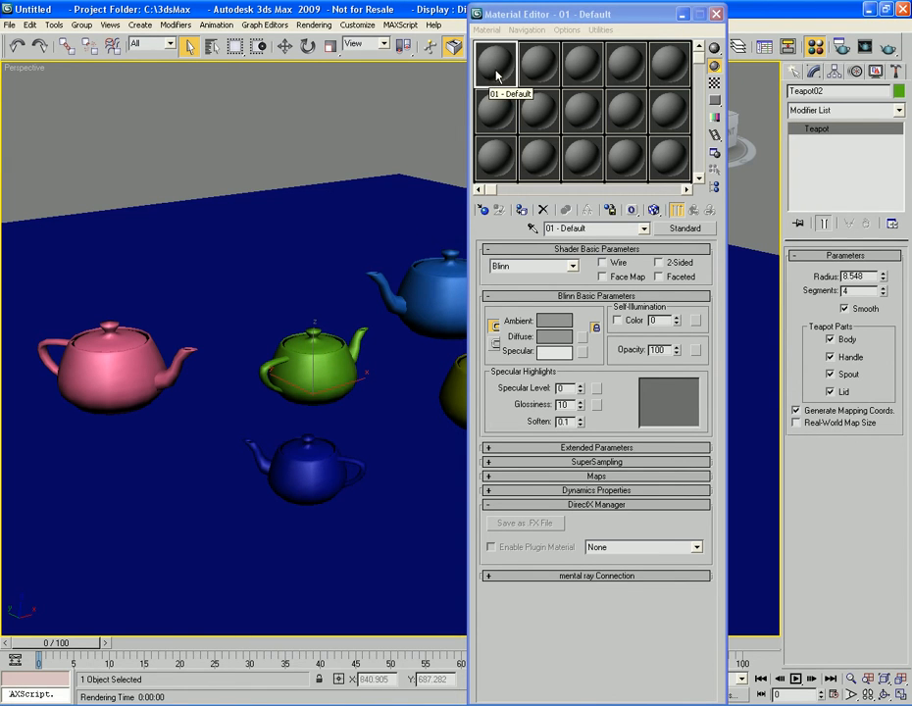
pyautogui.click(538, 69)
pyautogui.click(495, 64)
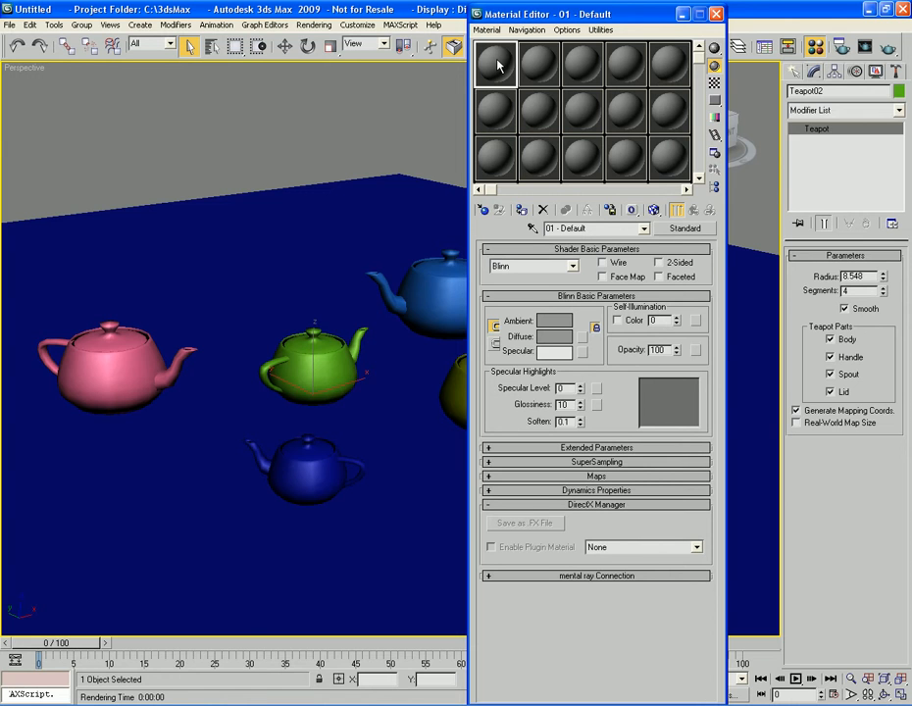
pyautogui.moveTo(498, 64); pyautogui.dragTo(314, 359)
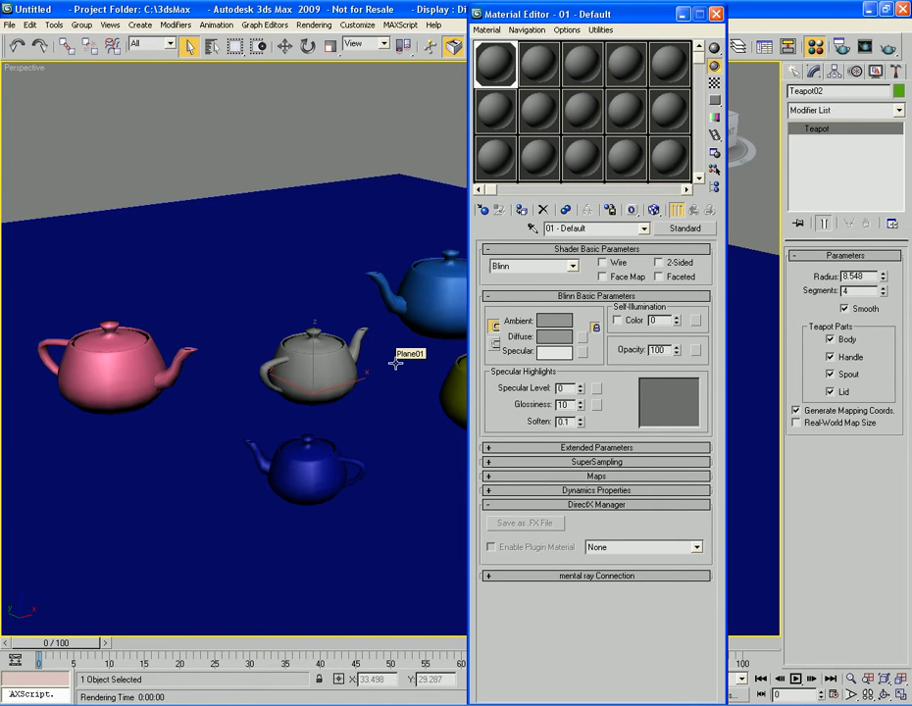
pyautogui.hotkey('shift', 'q')
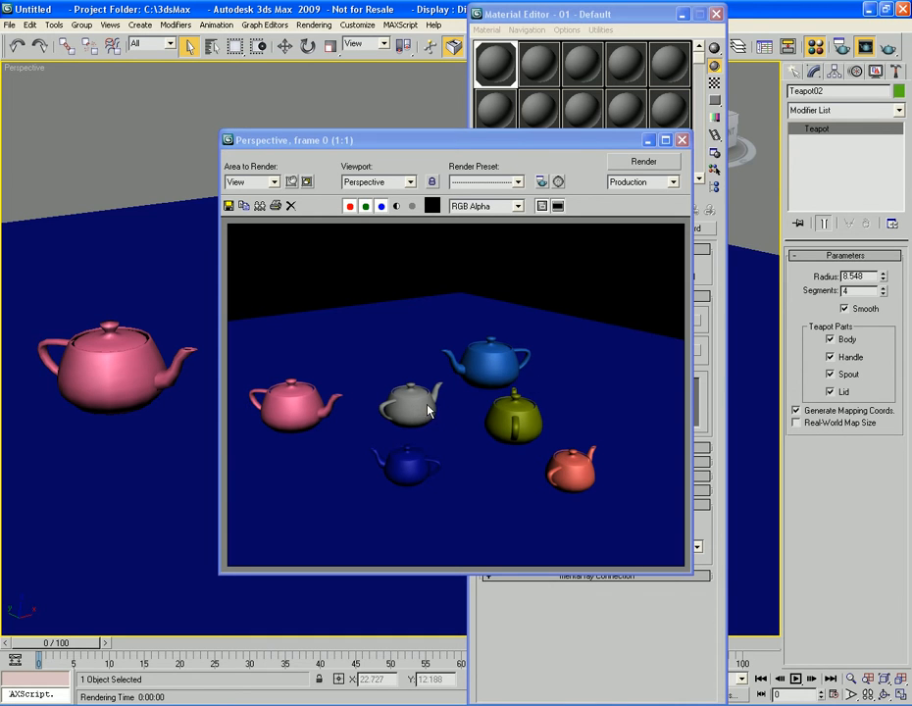
pyautogui.click(681, 140)
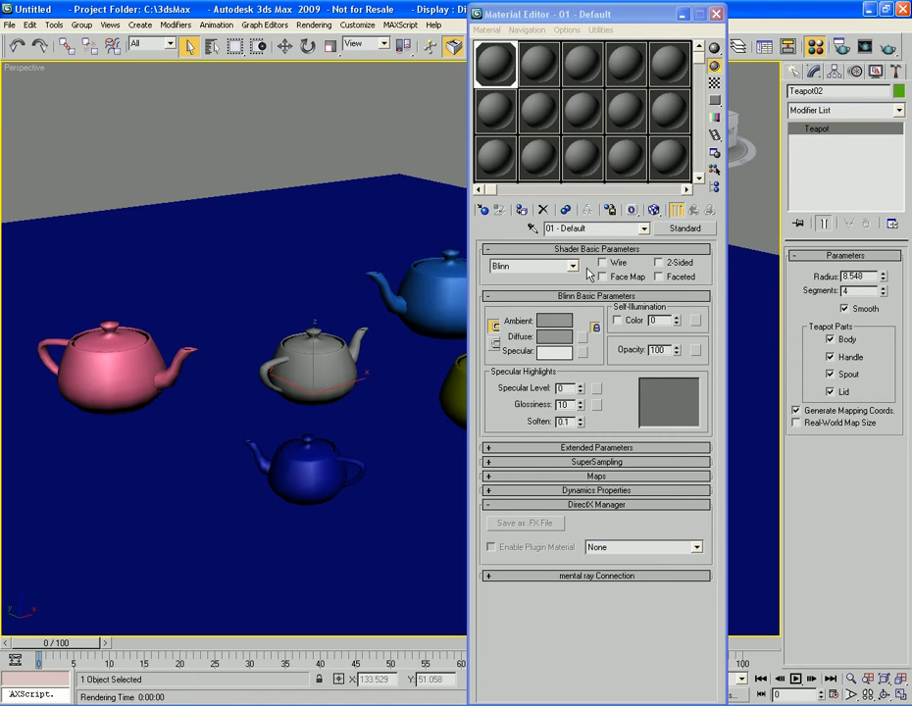
# Examine the material types offered for 01 - Default, previewing Standard, Ink 'n Paint, DirectX Shader and Architectural.
pyautogui.click(496, 65)
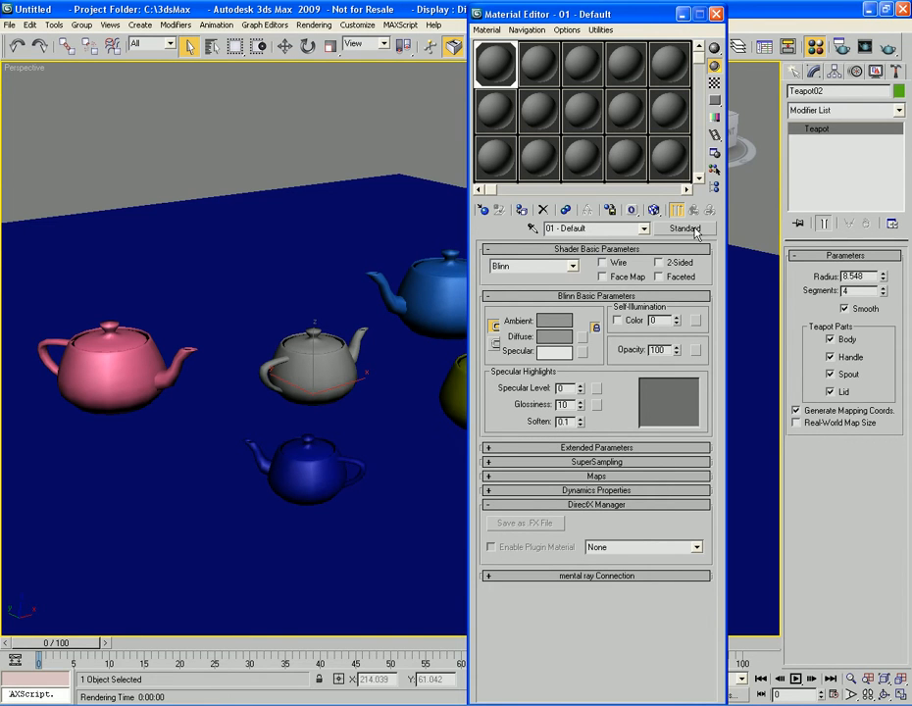
pyautogui.click(685, 231)
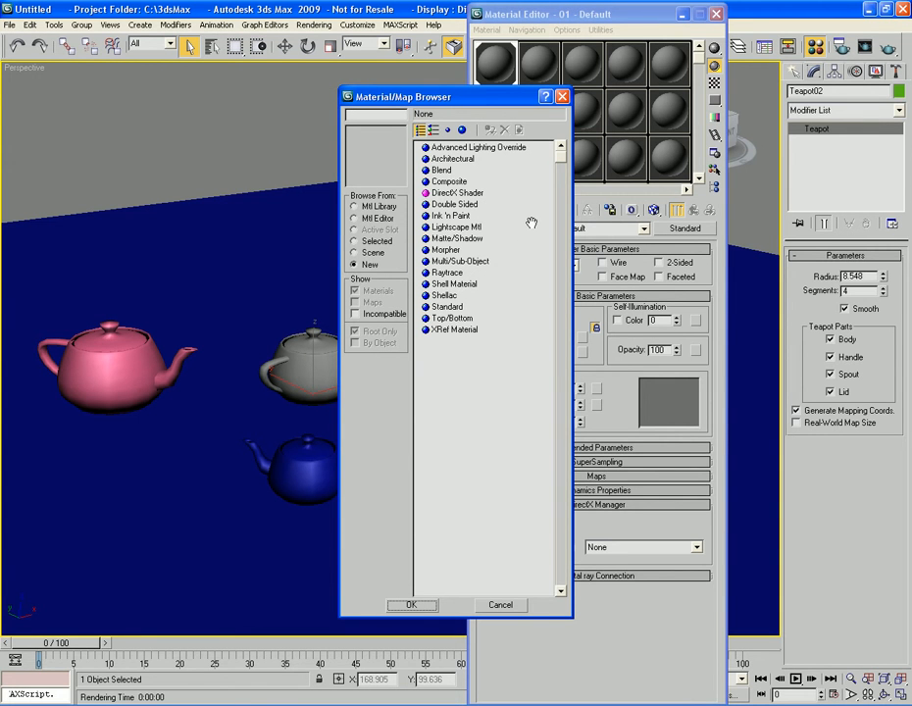
pyautogui.click(487, 307)
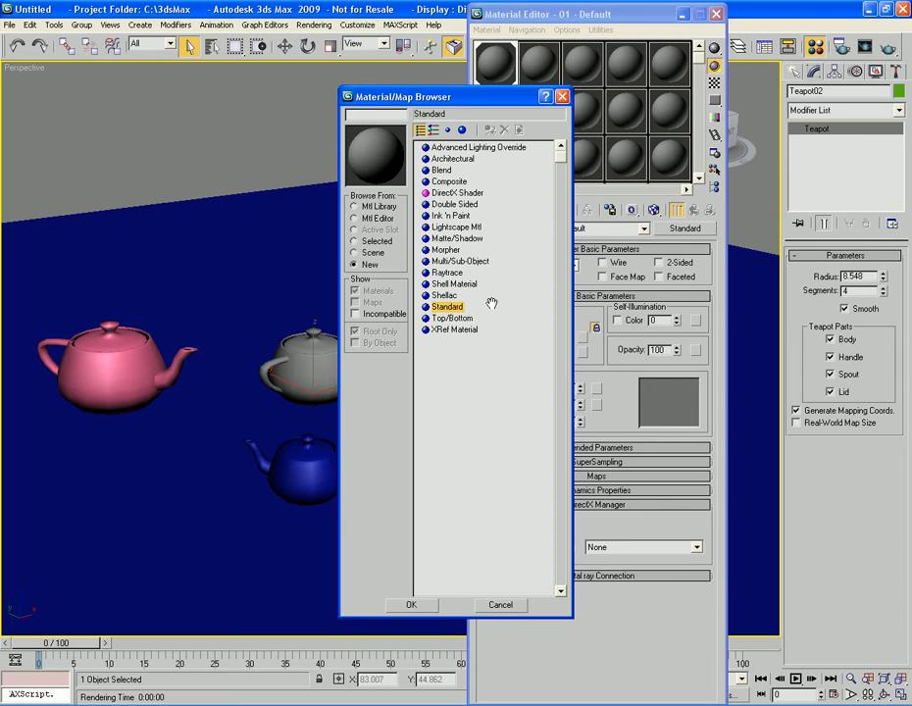
pyautogui.click(457, 215)
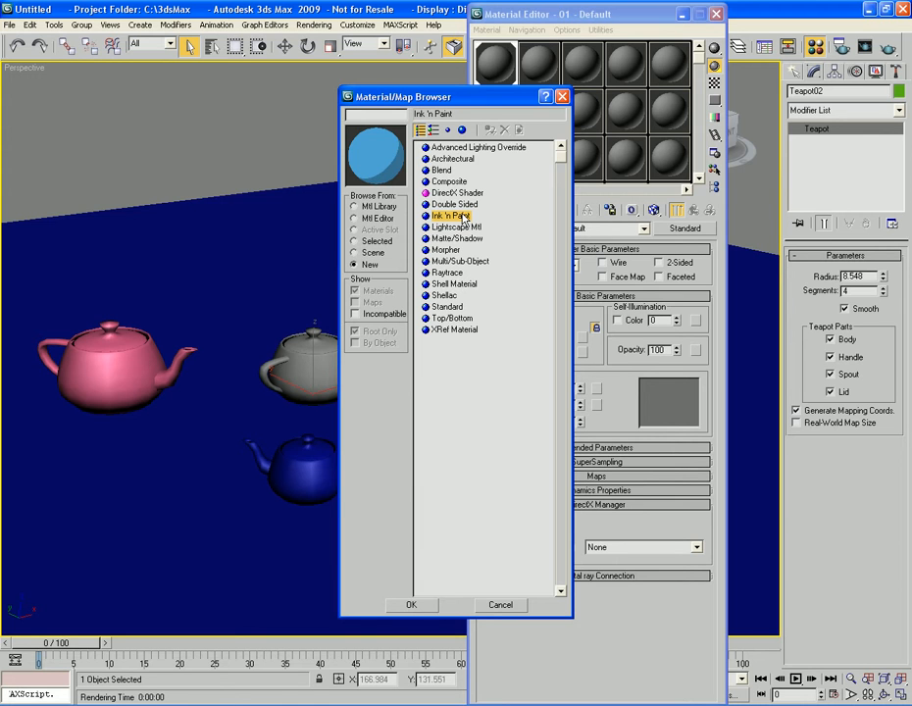
pyautogui.click(469, 194)
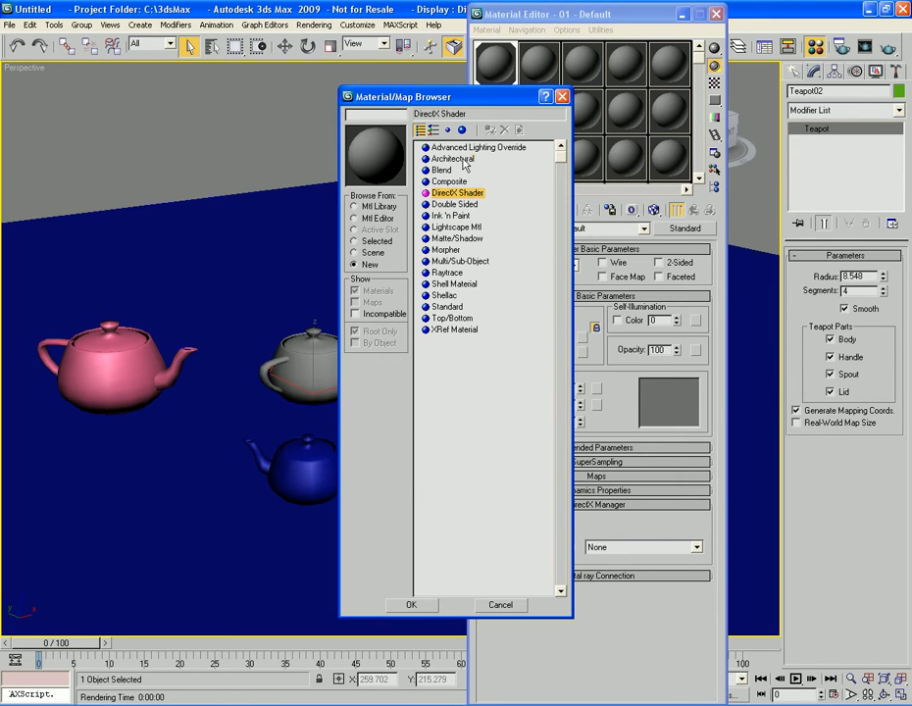
pyautogui.click(464, 161)
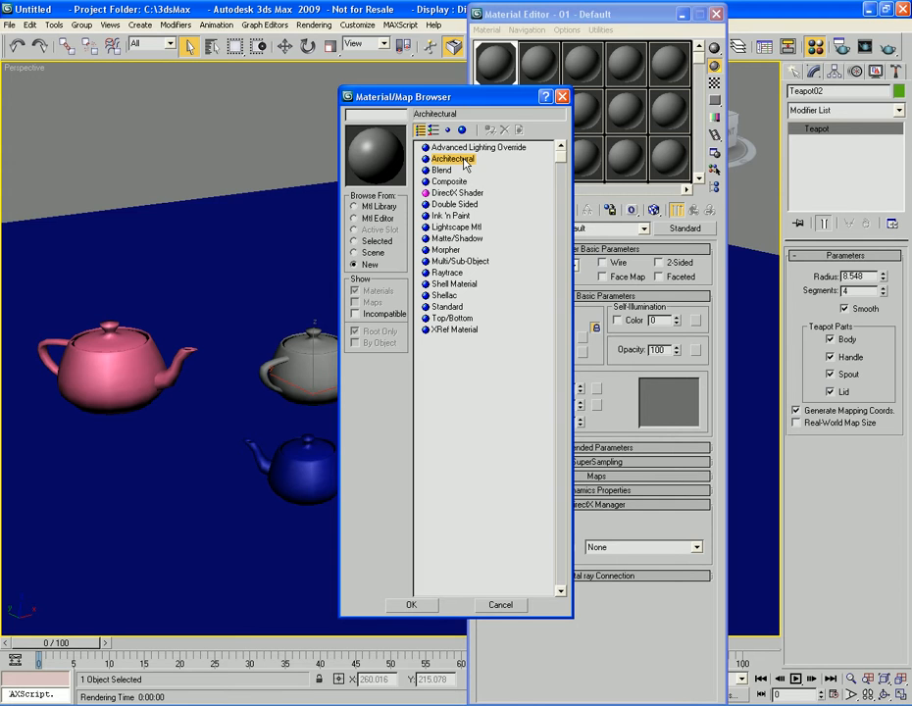
pyautogui.click(505, 604)
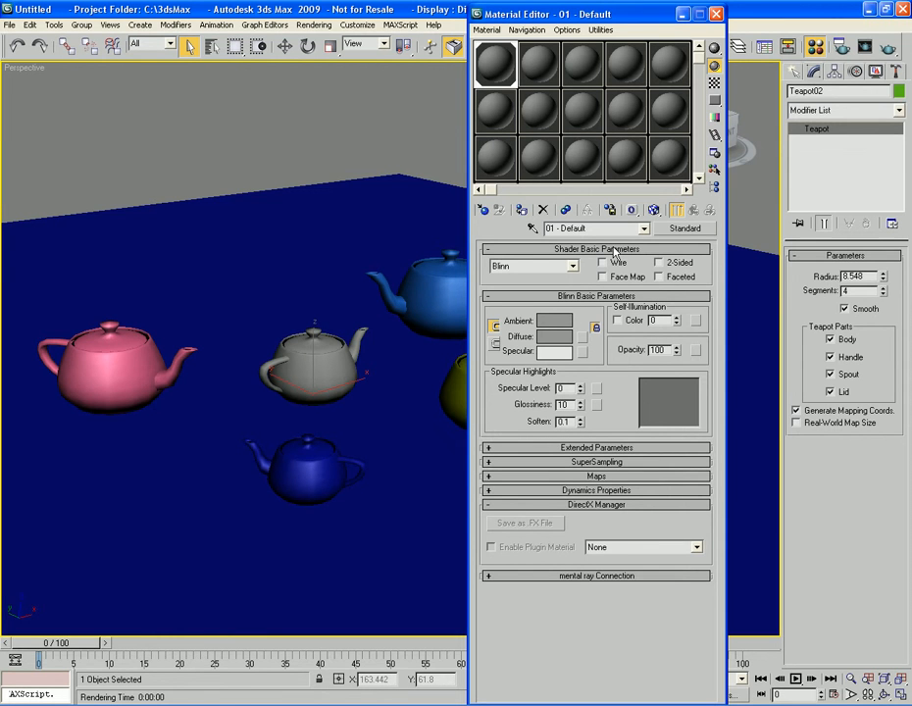
# Examine the shader types available for the 01 - Default material.
pyautogui.click(574, 267)
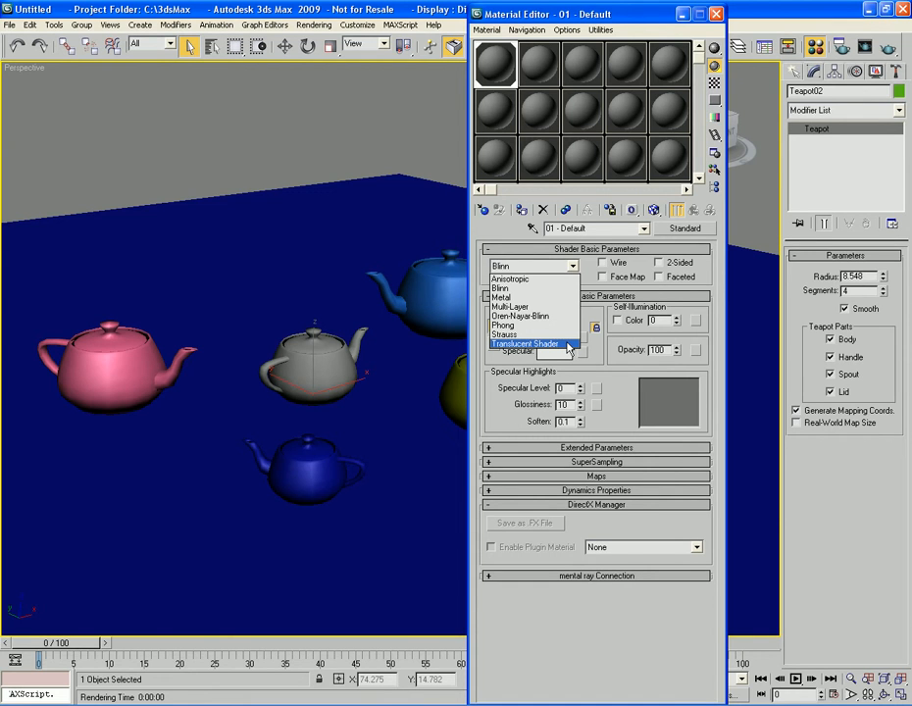
pyautogui.click(573, 268)
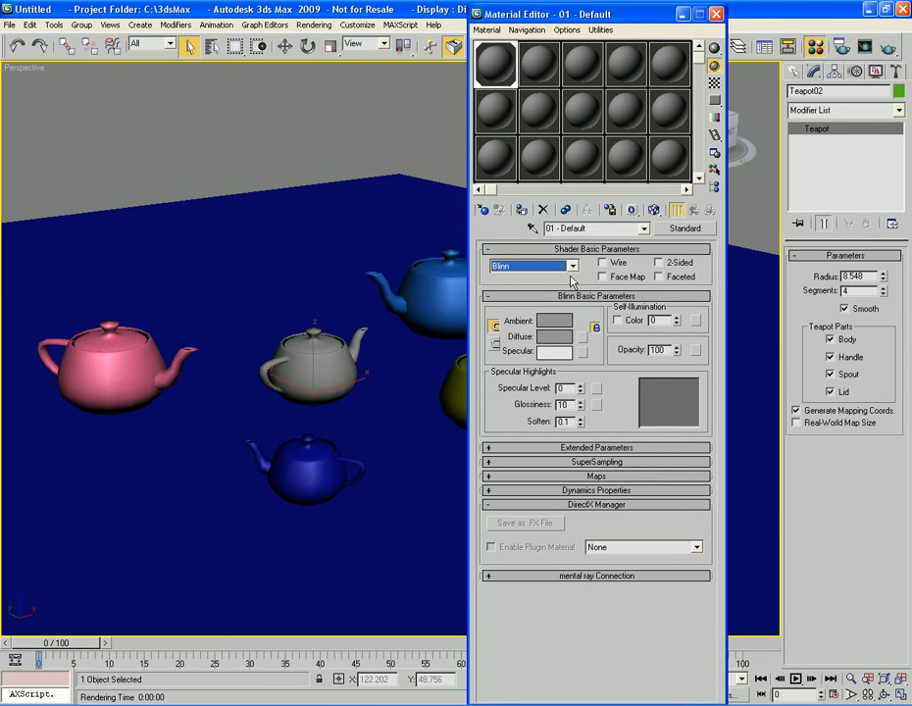
pyautogui.click(572, 279)
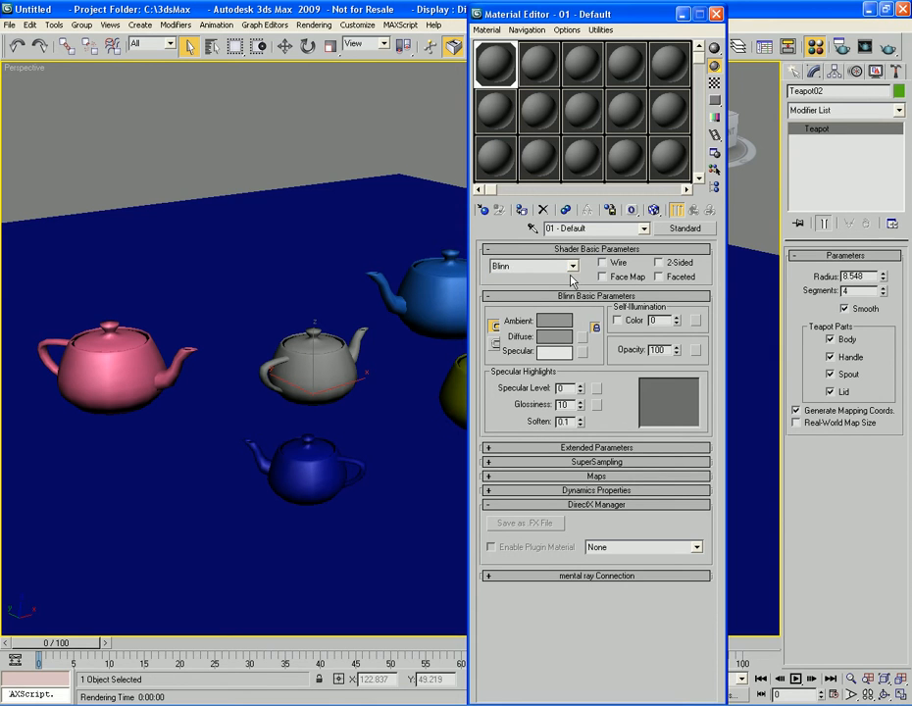
# Render a close-up of the gray teapot and place the render window beside the Material Editor.
pyautogui.middleClick(358, 389)
pyautogui.scroll(4, 358, 389)
pyautogui.moveTo(283, 407); pyautogui.dragTo(382, 399, button='middle')
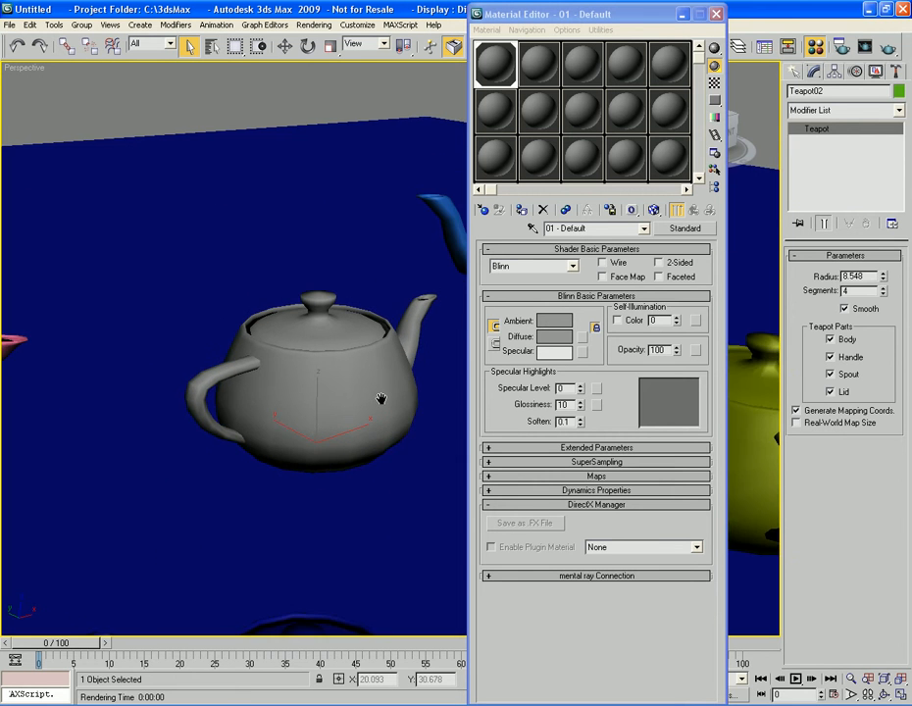
pyautogui.scroll(3, 382, 399)
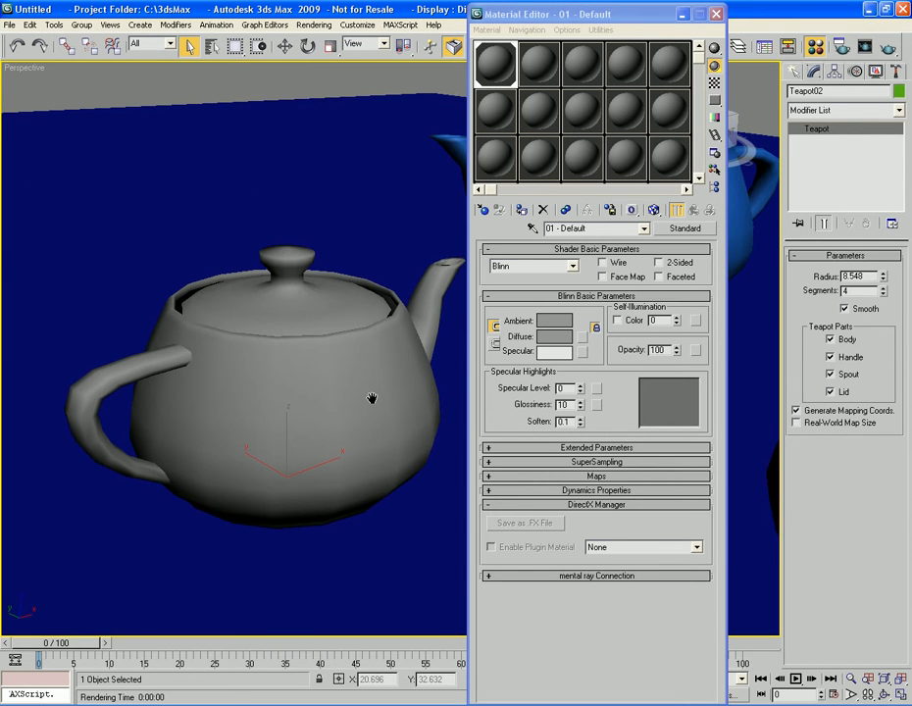
pyautogui.hotkey('shift', 'q')
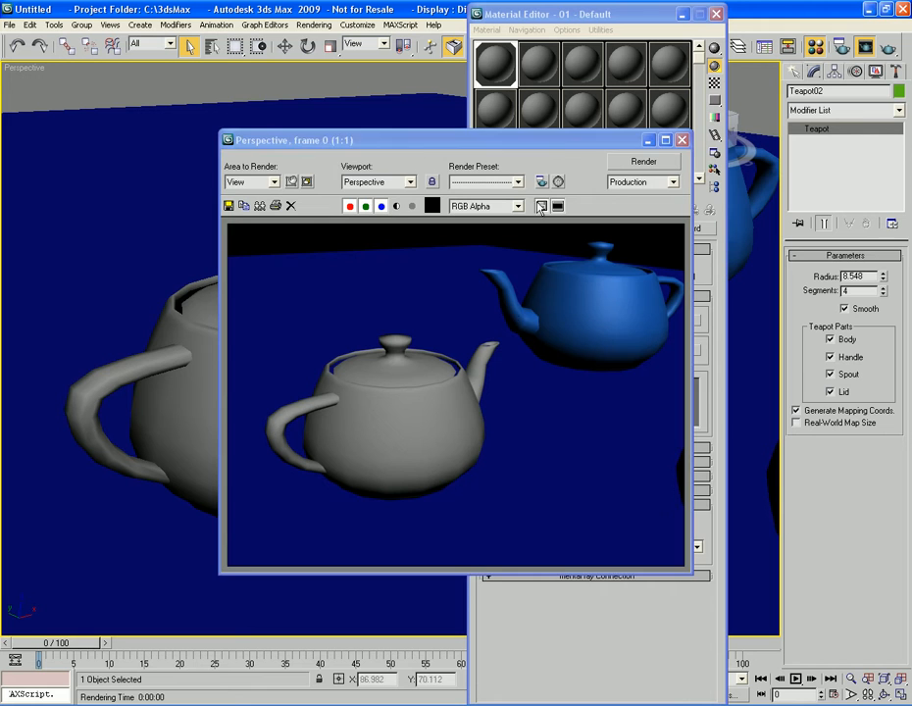
pyautogui.moveTo(558, 142); pyautogui.dragTo(340, 43)
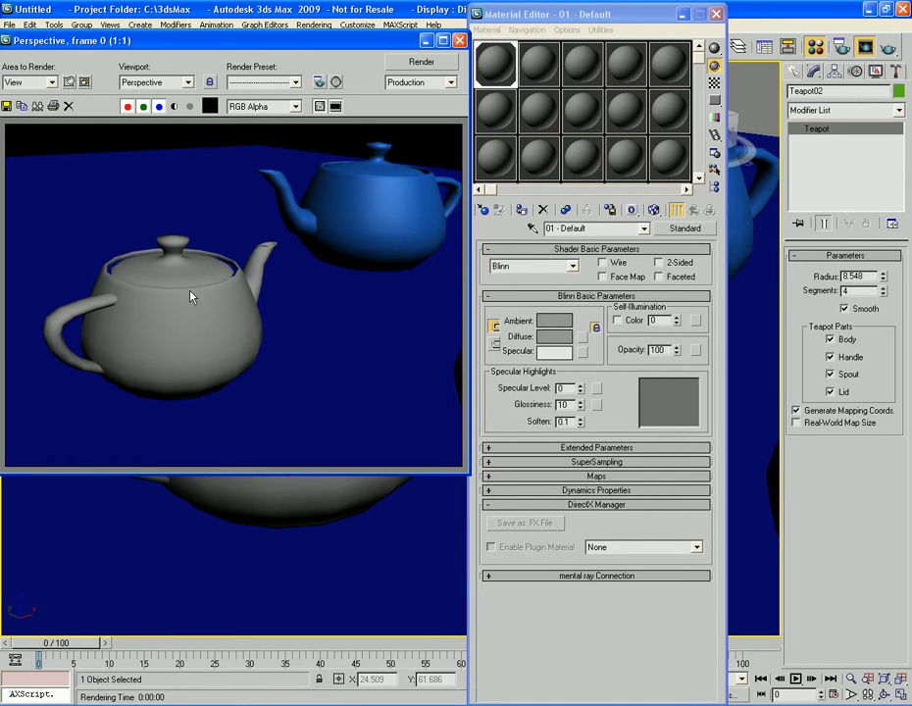
# Limit the render area to a region enclosing the whole gray teapot and render it.
pyautogui.click(52, 82)
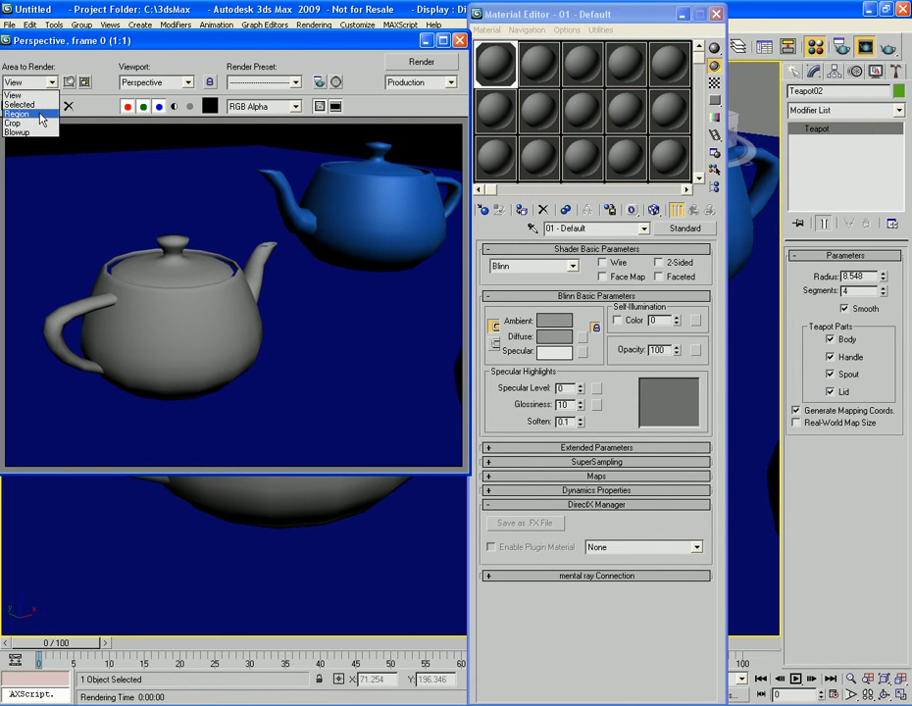
pyautogui.click(40, 115)
pyautogui.moveTo(301, 299); pyautogui.dragTo(193, 325)
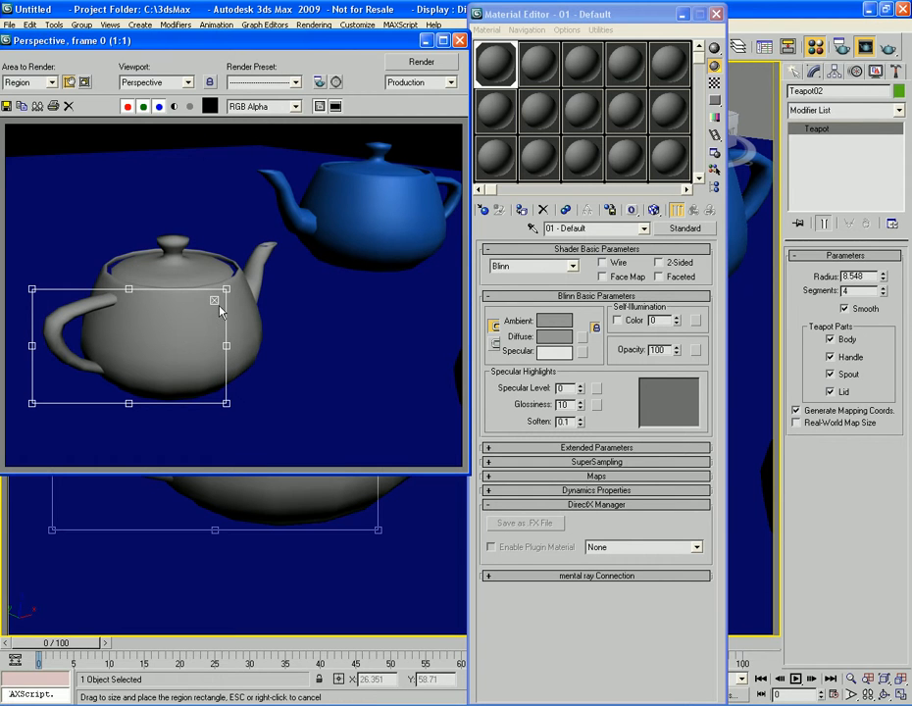
pyautogui.moveTo(228, 290); pyautogui.dragTo(290, 226)
pyautogui.click(422, 60)
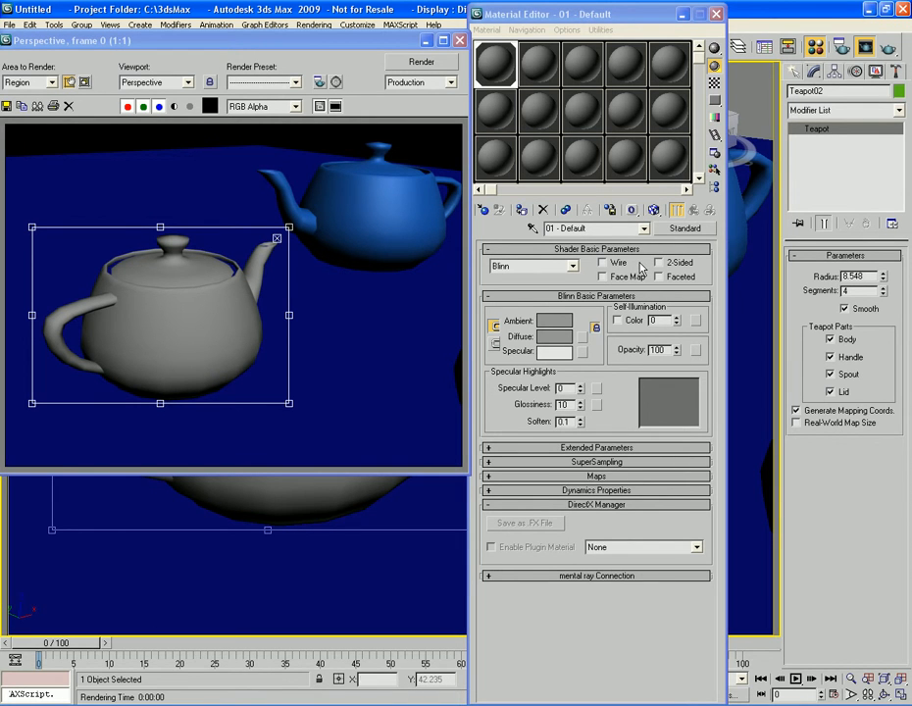
# Try the Wire option on the teapot's material in a render, switch it off and render again.
pyautogui.click(603, 262)
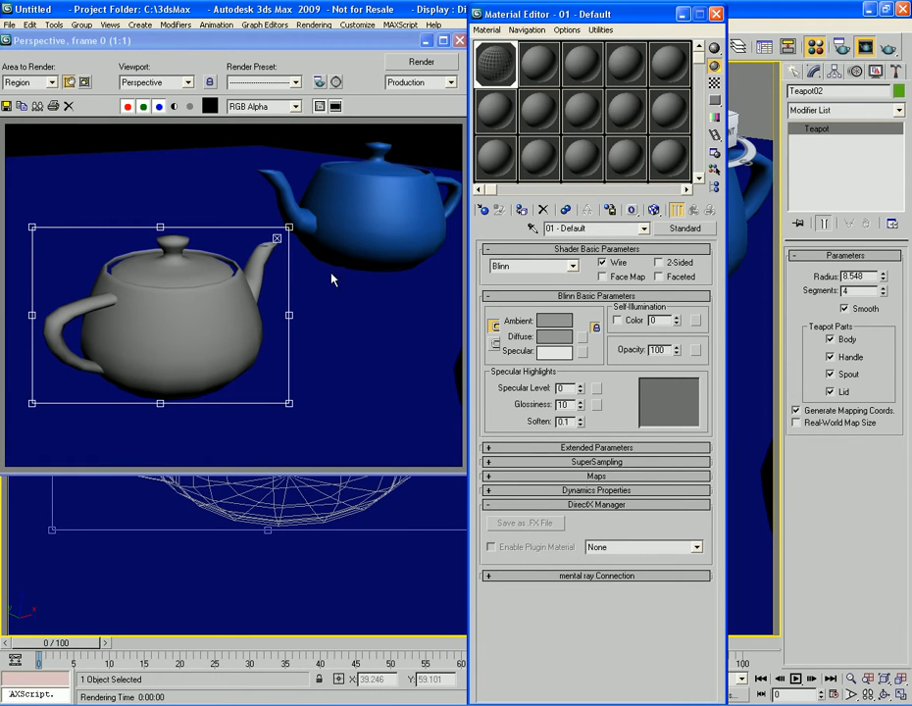
pyautogui.click(421, 63)
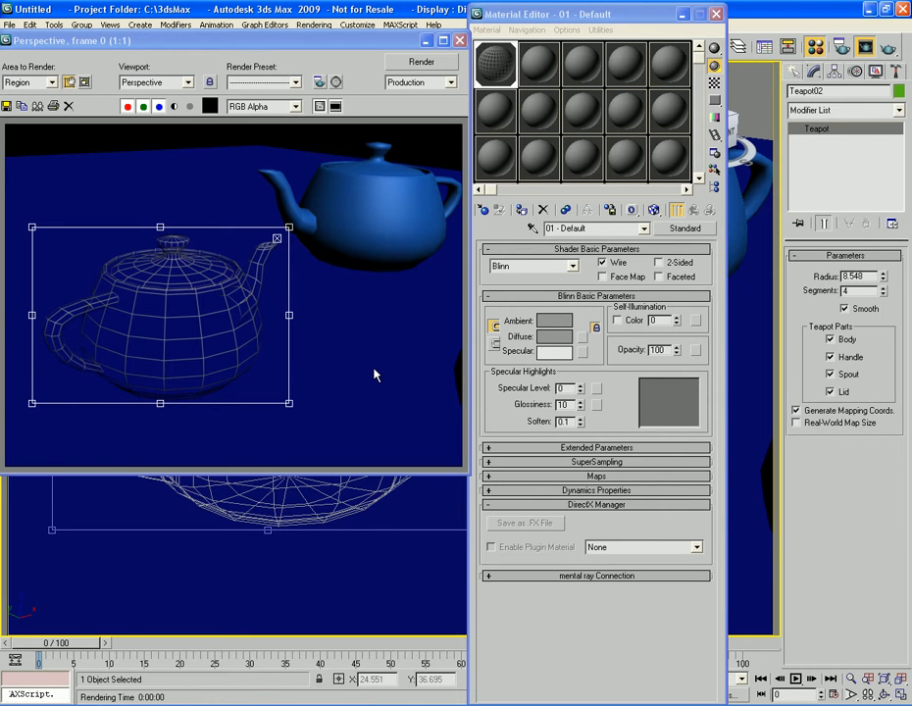
pyautogui.click(614, 266)
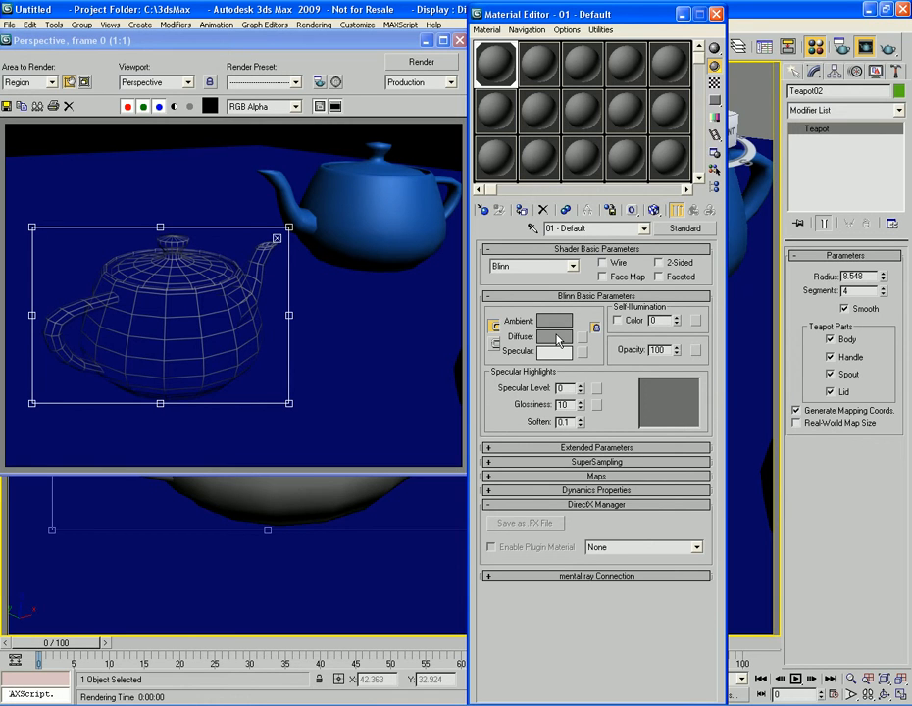
pyautogui.hotkey('shift', 'q')
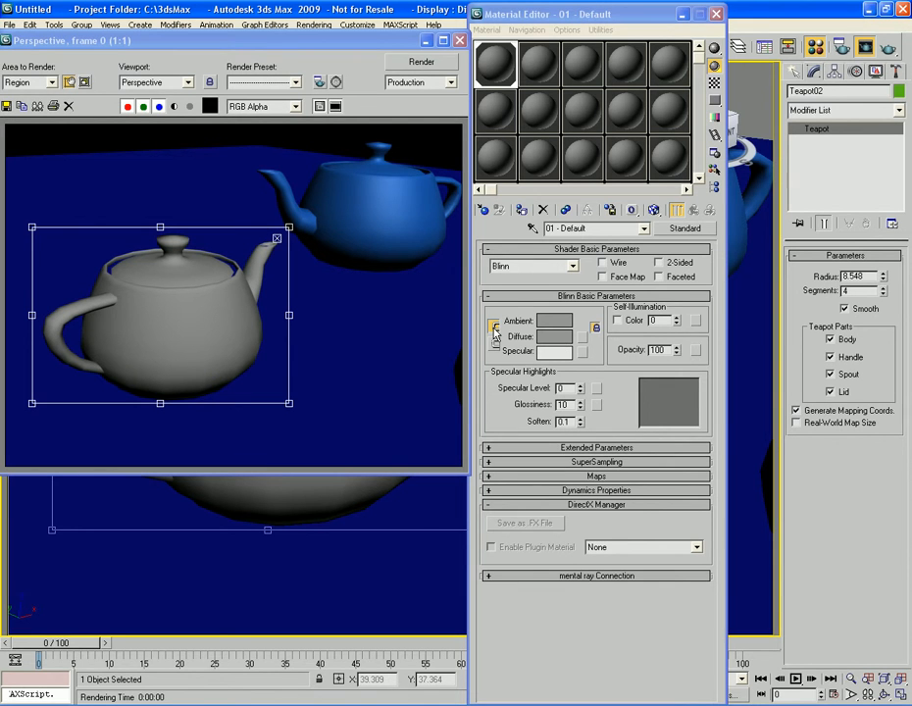
# Set the 01 - Default material's diffuse color to turquoise and render the teapot region.
pyautogui.click(555, 338)
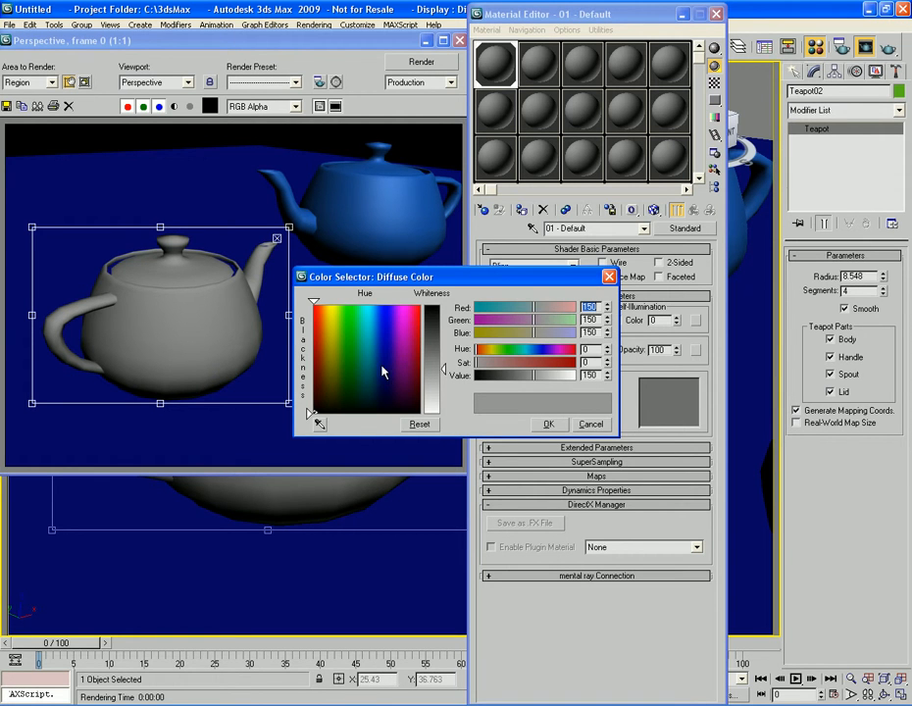
pyautogui.moveTo(357, 383); pyautogui.dragTo(369, 338)
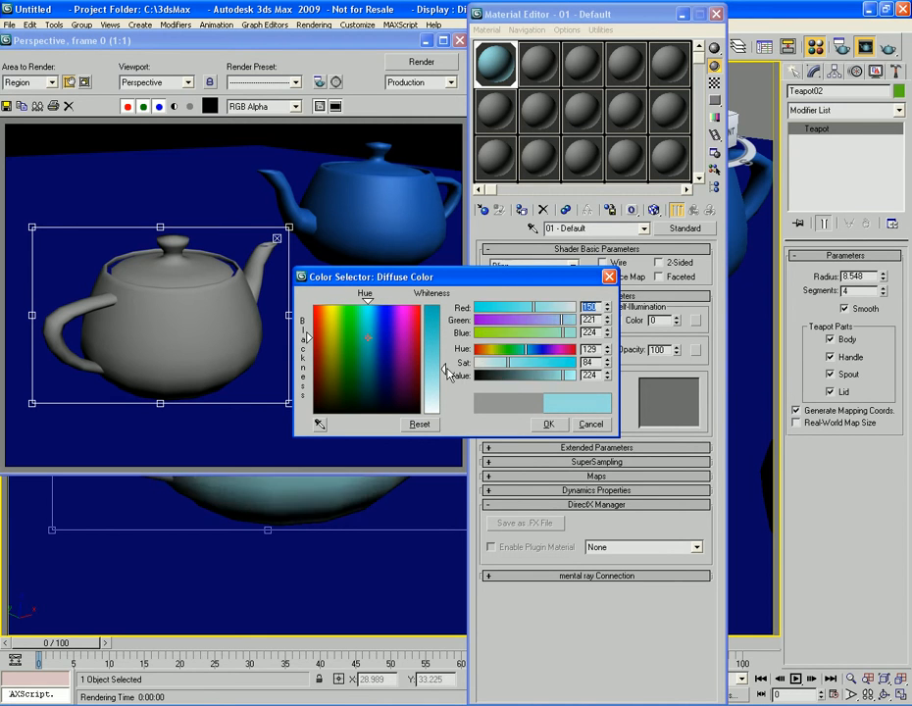
pyautogui.moveTo(446, 371); pyautogui.dragTo(443, 344)
pyautogui.click(548, 424)
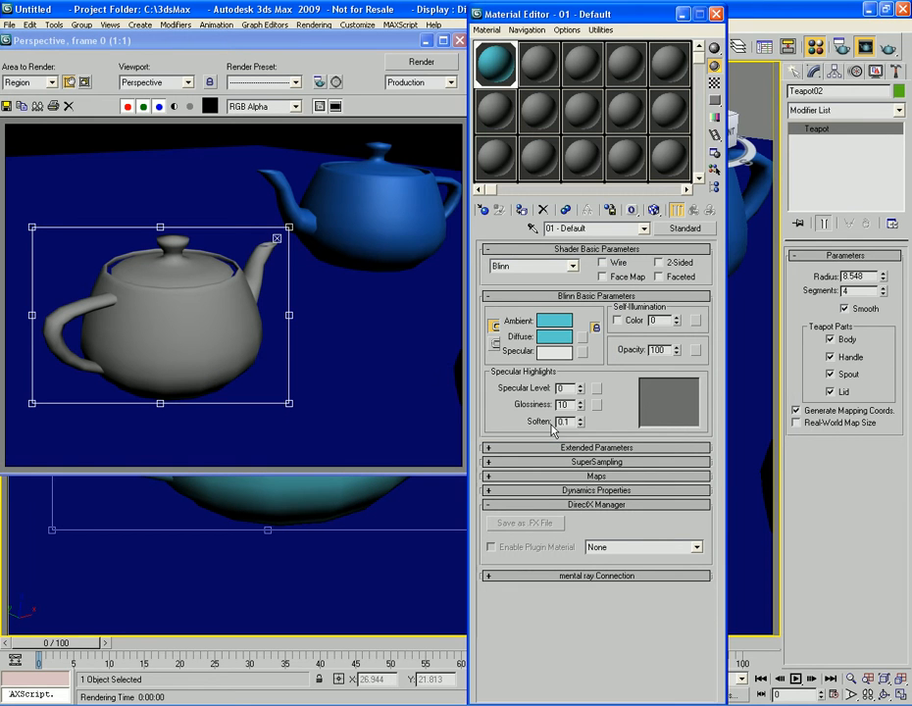
pyautogui.hotkey('shift', 'q')
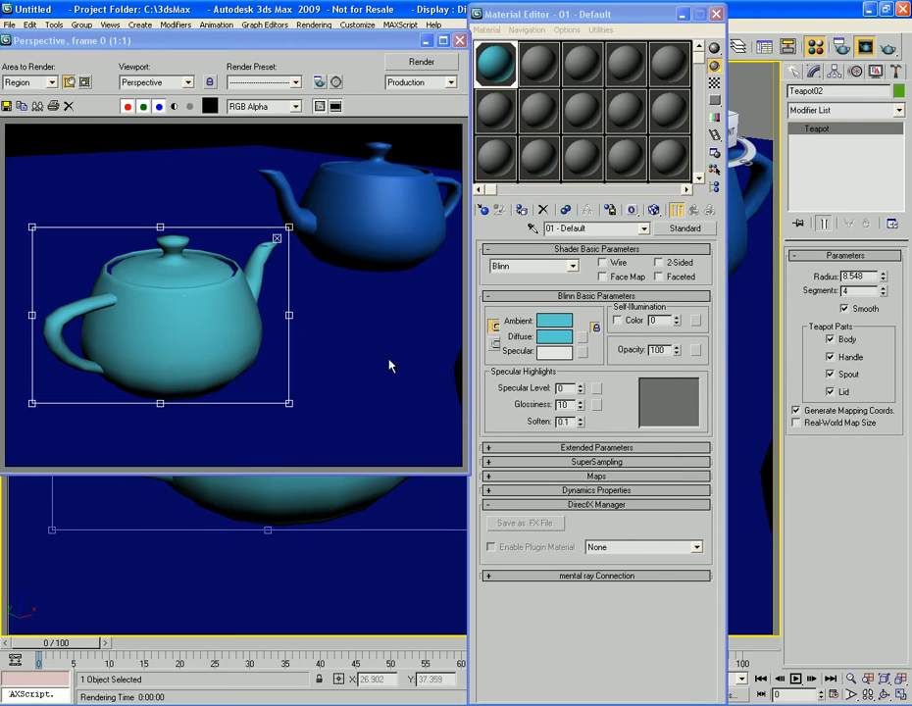
# Unlock the material's ambient color from its diffuse color and set the ambient color to olive.
pyautogui.click(495, 329)
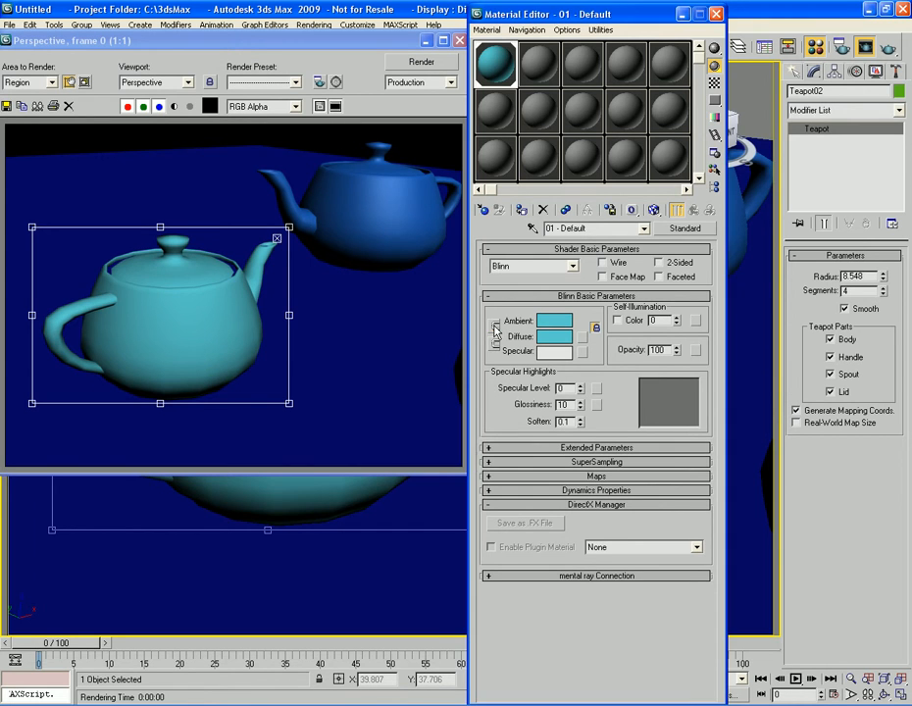
pyautogui.click(554, 321)
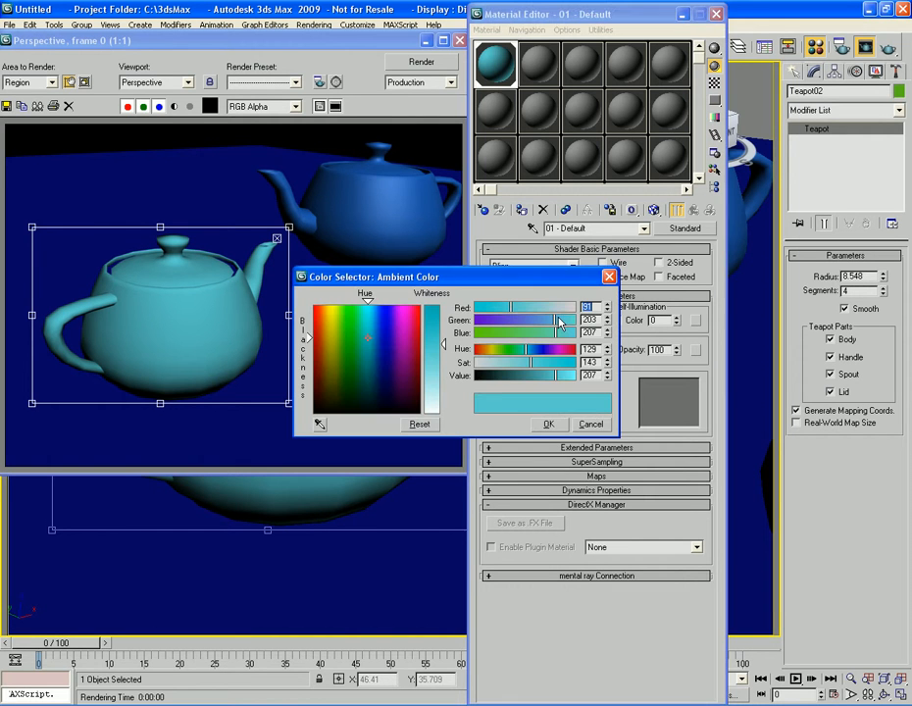
pyautogui.click(331, 364)
pyautogui.click(549, 424)
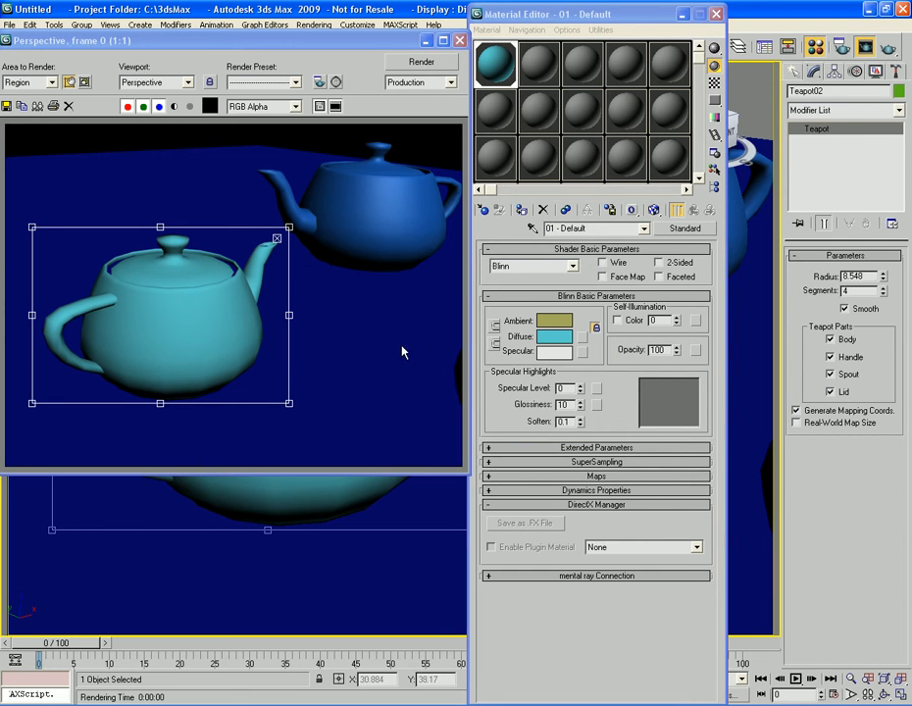
# Review the specular color, set the Specular Level to 72, and check the highlight in a magnified sample and a render.
pyautogui.click(556, 355)
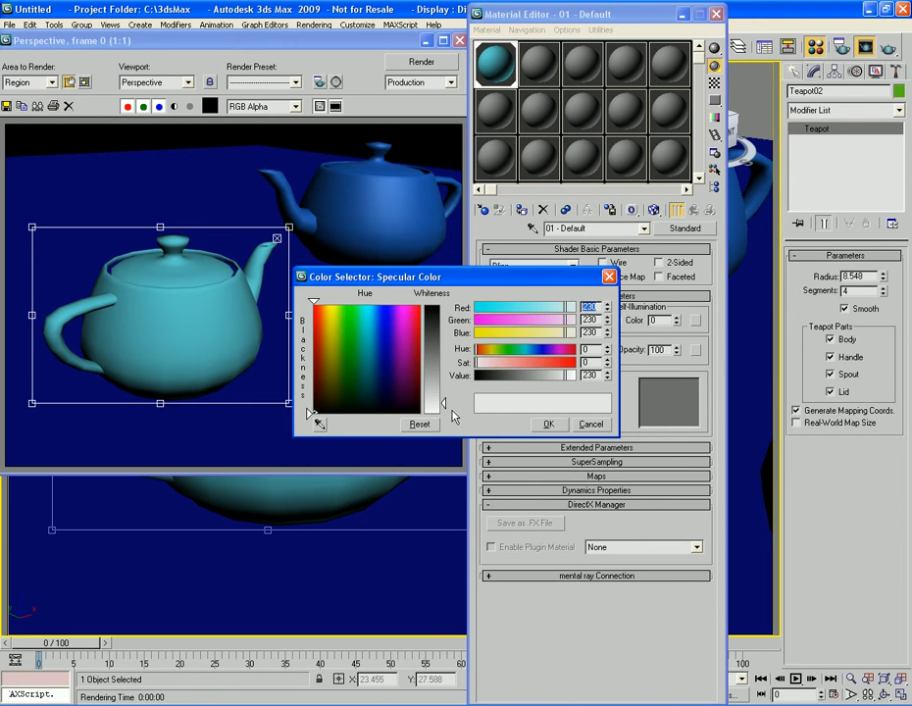
pyautogui.click(545, 424)
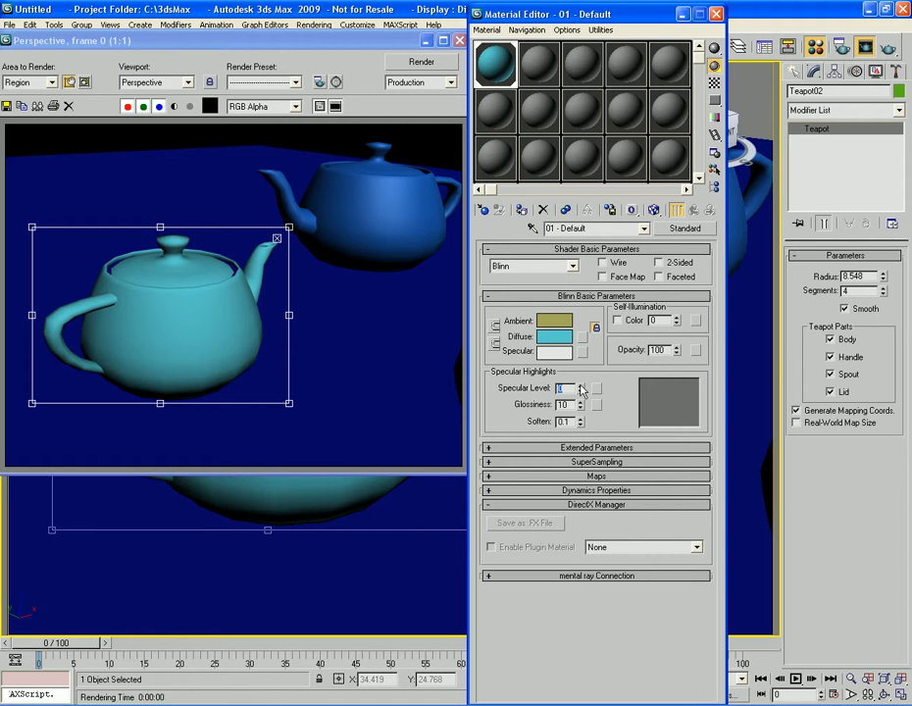
pyautogui.moveTo(580, 388); pyautogui.dragTo(587, 333)
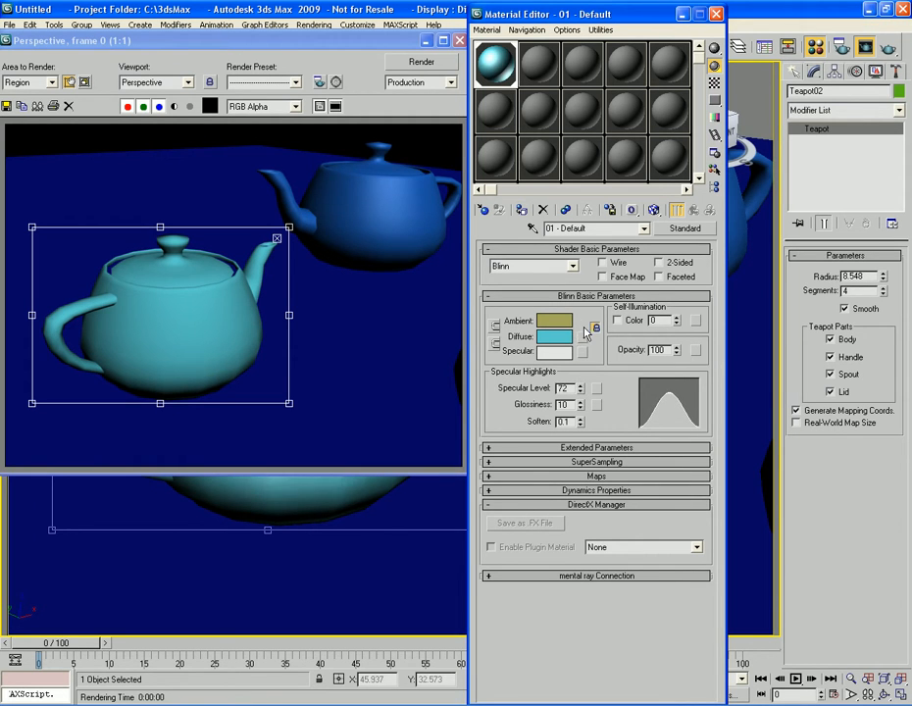
pyautogui.doubleClick(498, 67)
pyautogui.moveTo(474, 302); pyautogui.dragTo(399, 273)
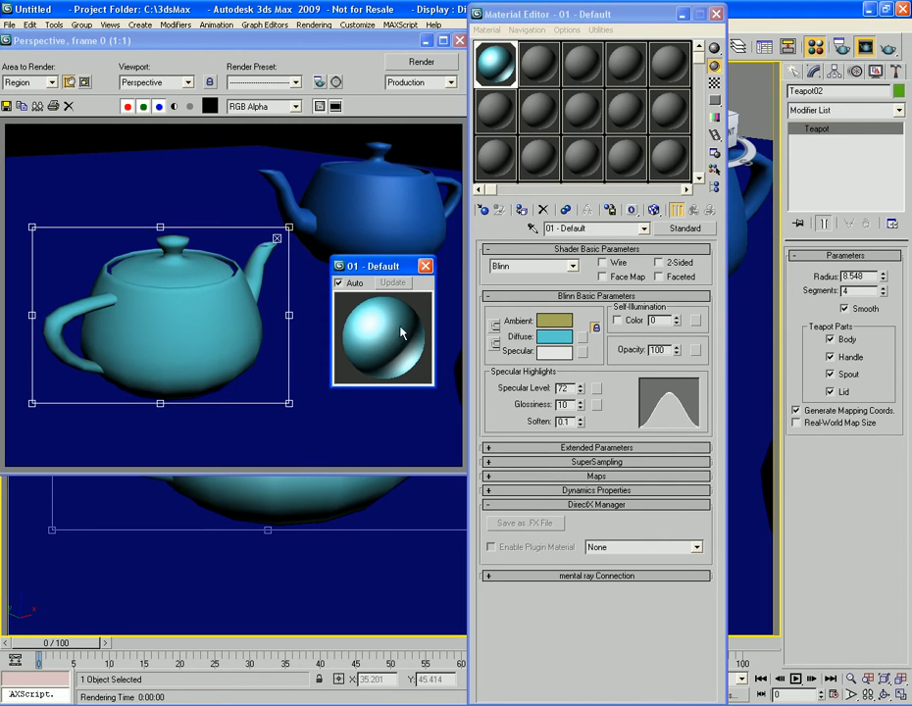
pyautogui.click(425, 266)
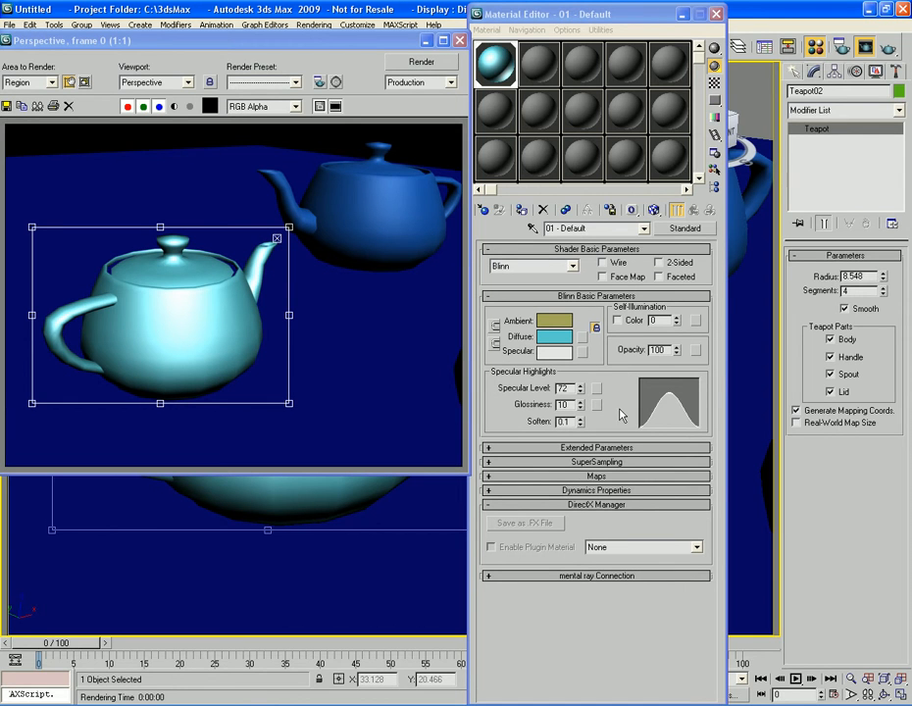
# Try Glossiness values of 42 and 0 on the material, rendering the teapot region with each.
pyautogui.moveTo(582, 408); pyautogui.dragTo(581, 377)
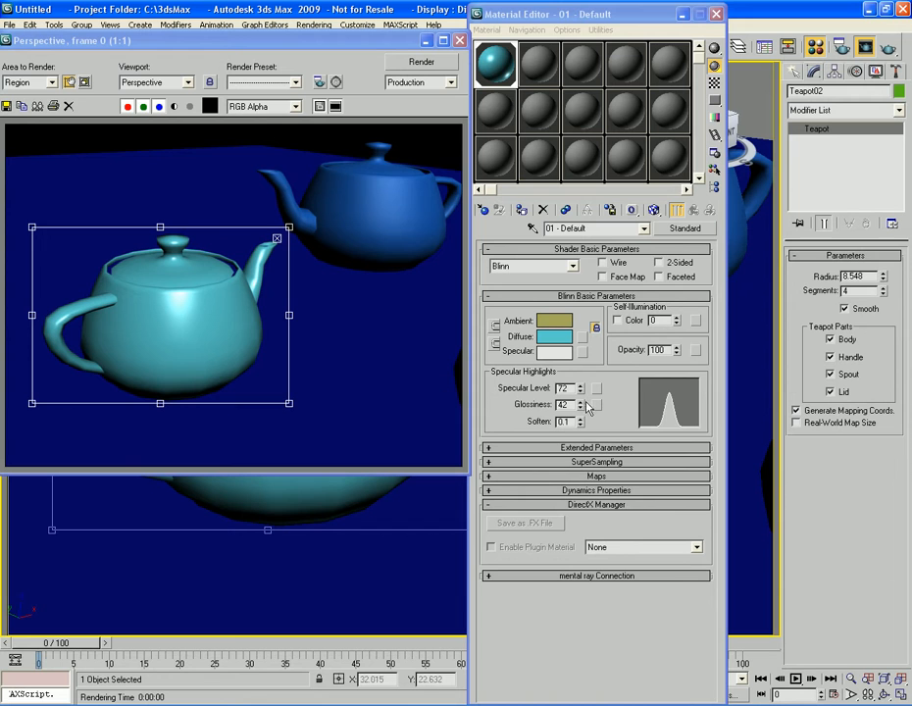
pyautogui.moveTo(581, 407); pyautogui.dragTo(582, 455)
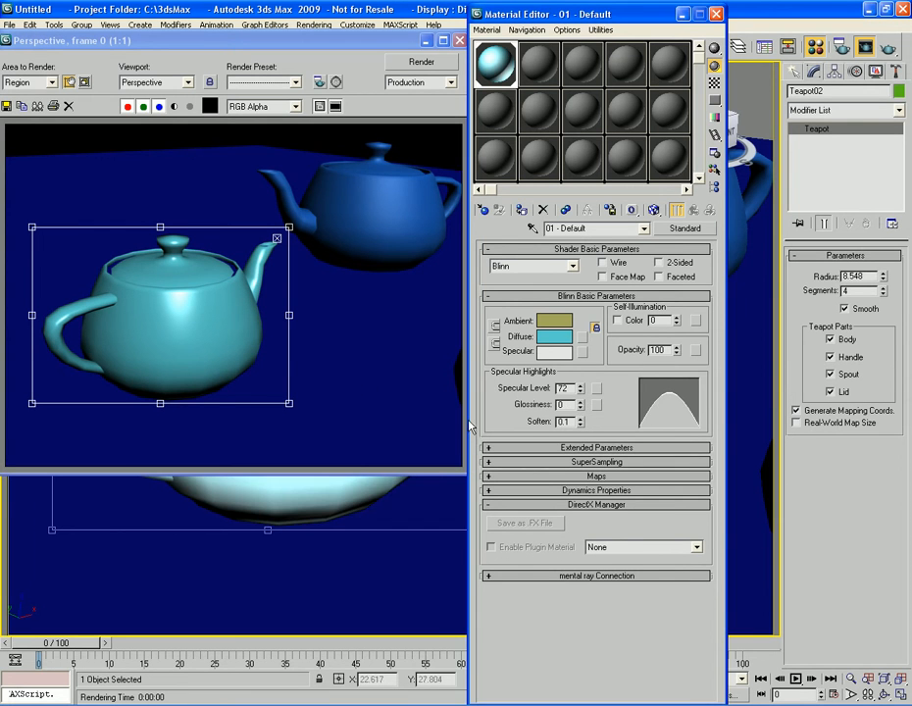
pyautogui.press('F9')
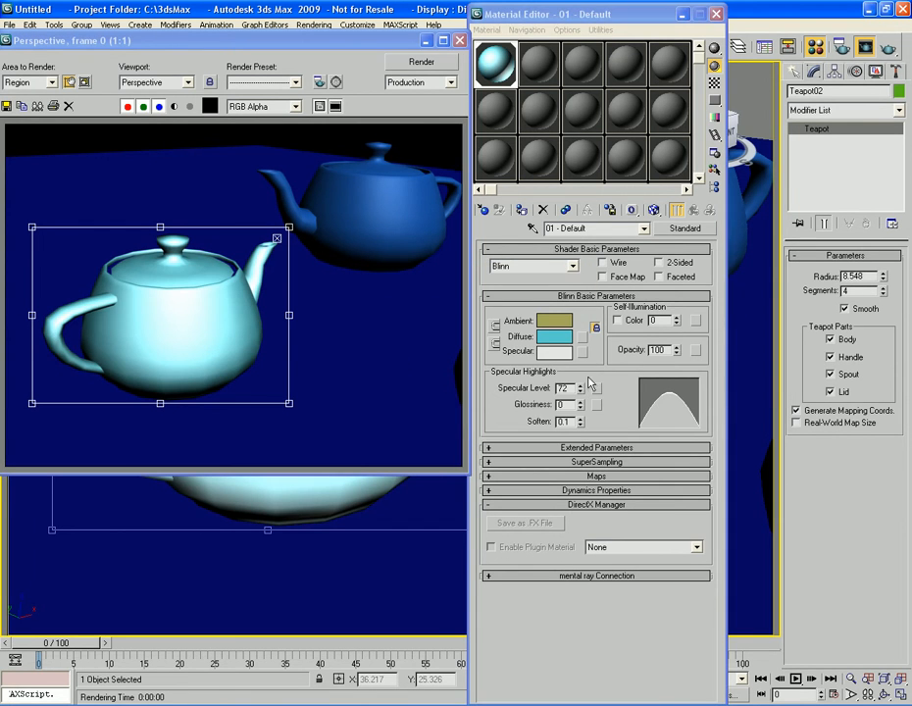
# Set the Specular Level to 50 and the Glossiness to 37, and render the teapot region.
pyautogui.moveTo(580, 391); pyautogui.dragTo(580, 362)
pyautogui.press('F9')
pyautogui.press('F9')
pyautogui.moveTo(581, 421); pyautogui.dragTo(581, 377)
pyautogui.press('F9')
pyautogui.press('F9')
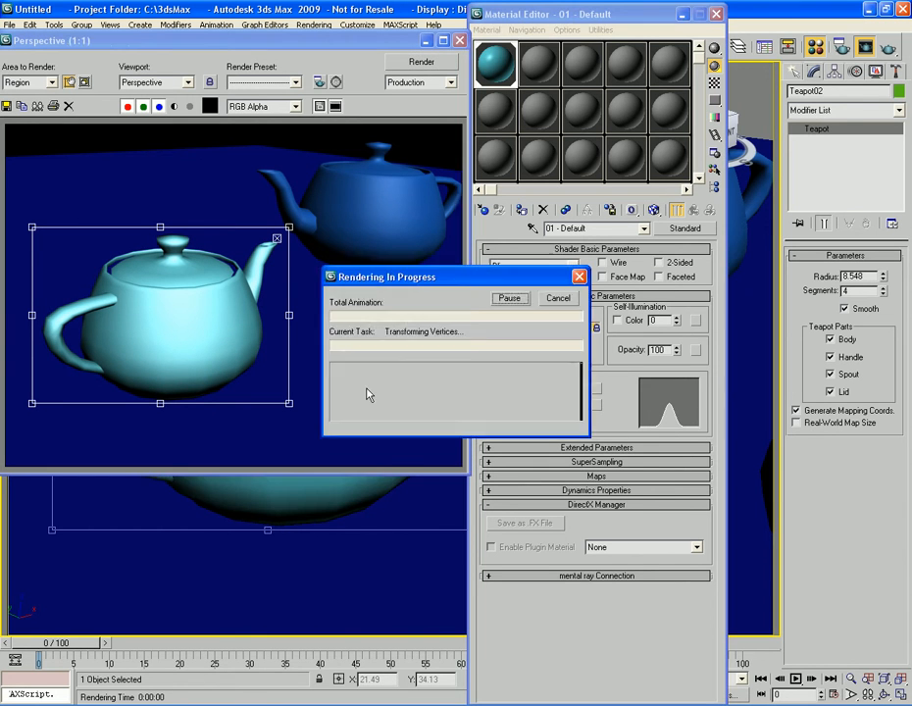
# Compare different Soften values on the specular highlight in renders and settle on 0.6.
pyautogui.moveTo(580, 423); pyautogui.dragTo(581, 485)
pyautogui.press('F9')
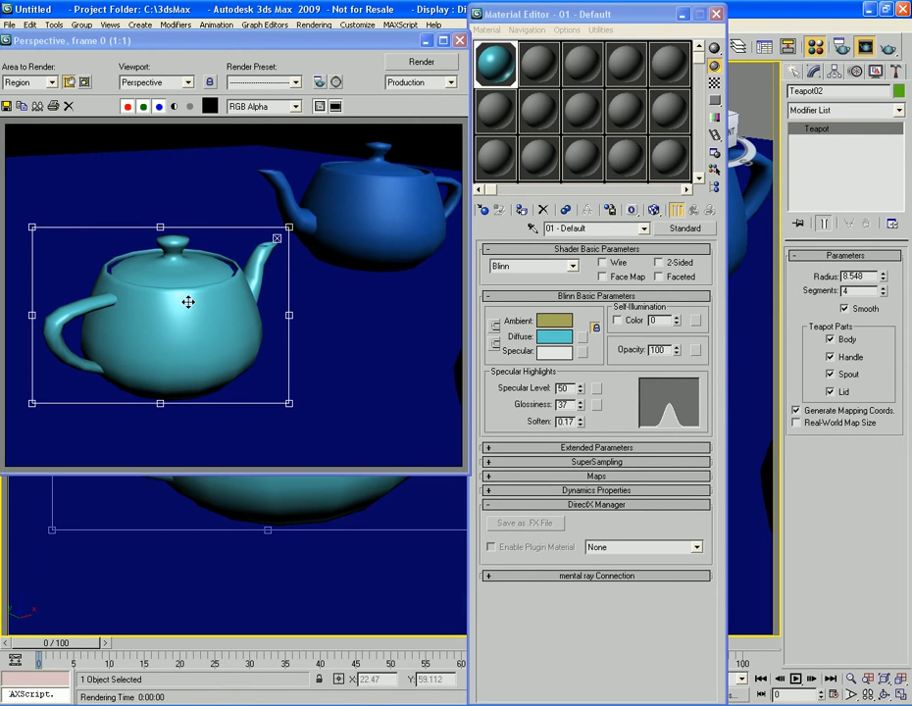
pyautogui.moveTo(581, 421); pyautogui.dragTo(580, 363)
pyautogui.press('F9')
pyautogui.moveTo(580, 424); pyautogui.dragTo(581, 449)
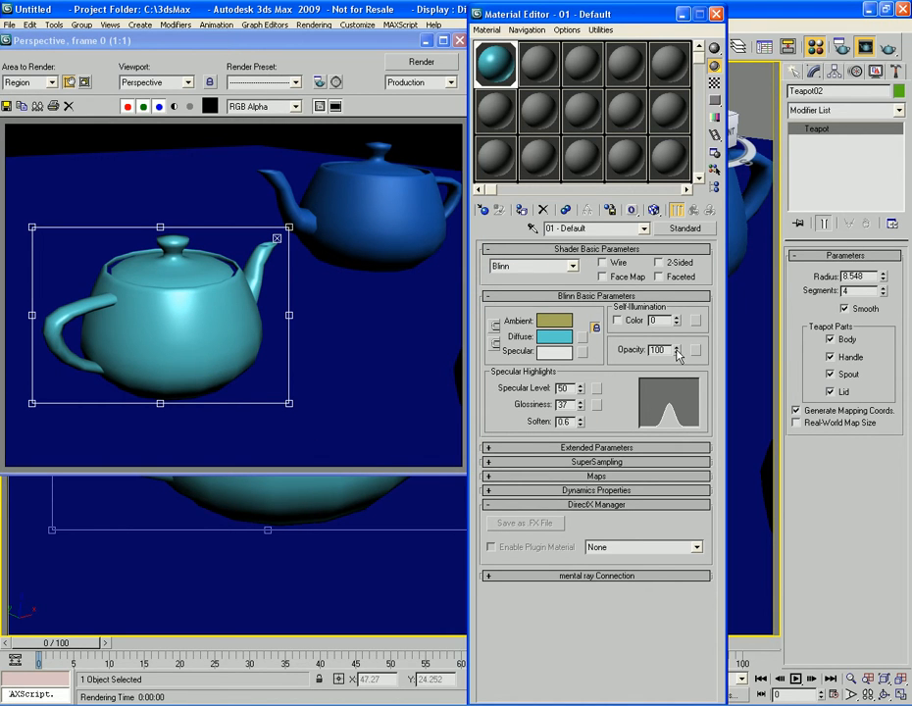
# Try Opacity values of 14 and 33 in renders, restore it to 100 and render again.
pyautogui.moveTo(676, 353); pyautogui.dragTo(675, 407)
pyautogui.hotkey('shift', 'q')
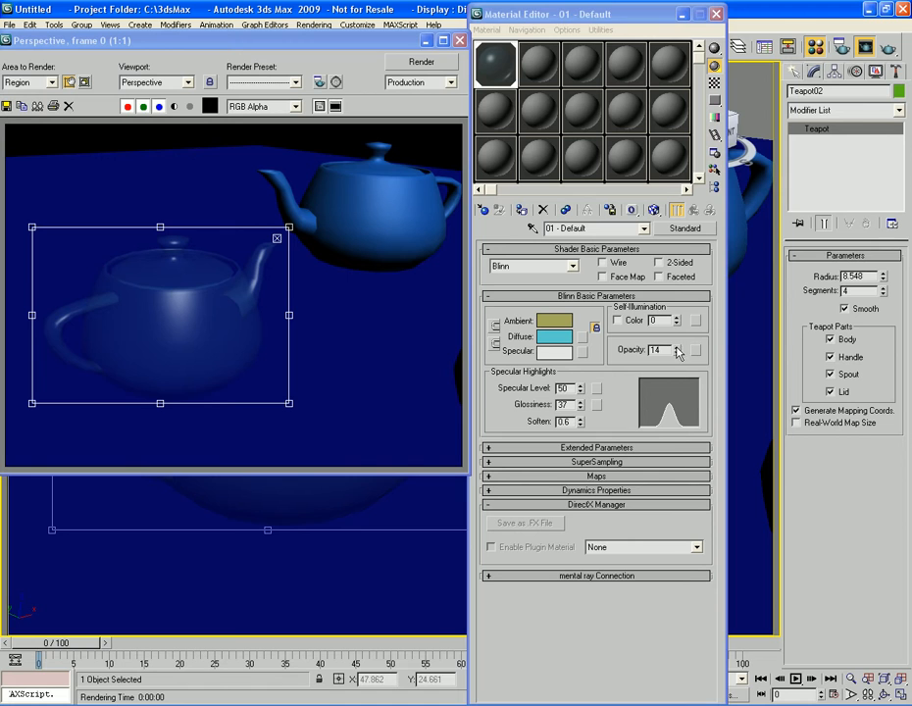
pyautogui.moveTo(677, 353); pyautogui.dragTo(676, 339)
pyautogui.hotkey('shift', 'q')
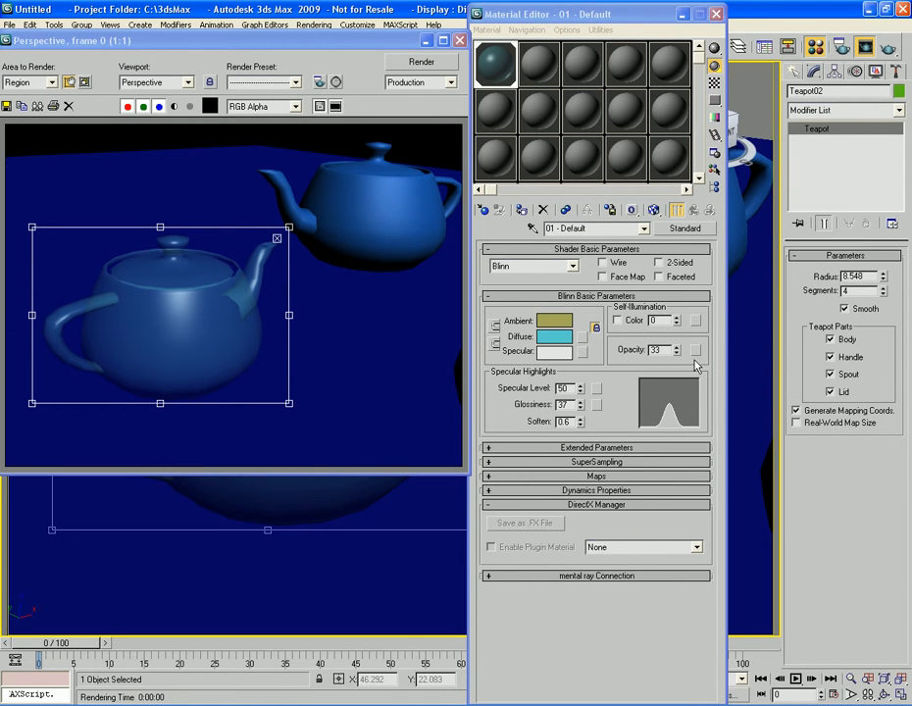
pyautogui.moveTo(676, 353); pyautogui.dragTo(673, 274)
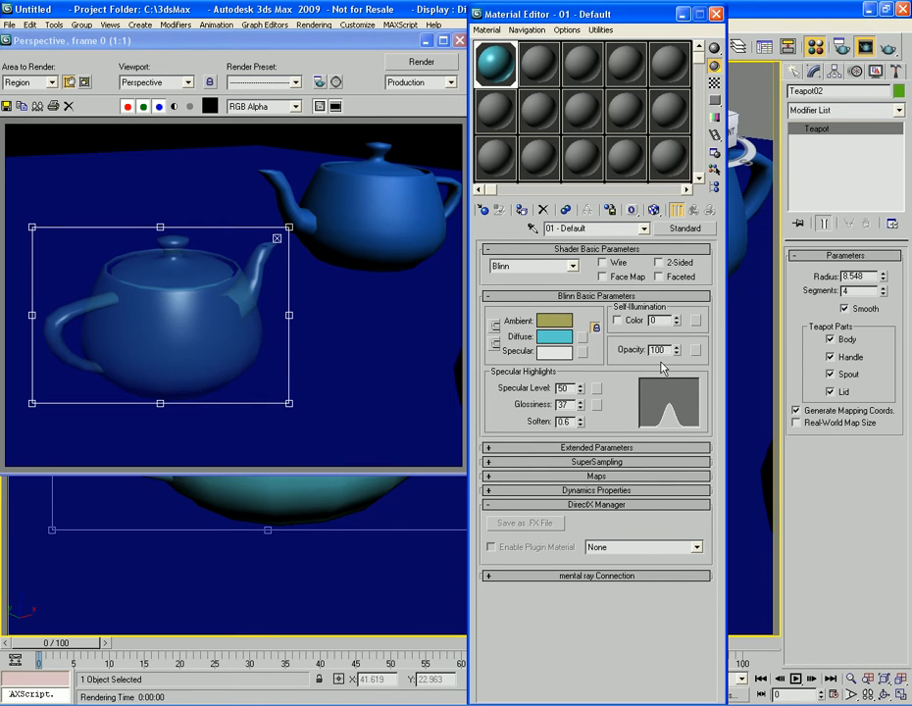
pyautogui.hotkey('shift', 'q')
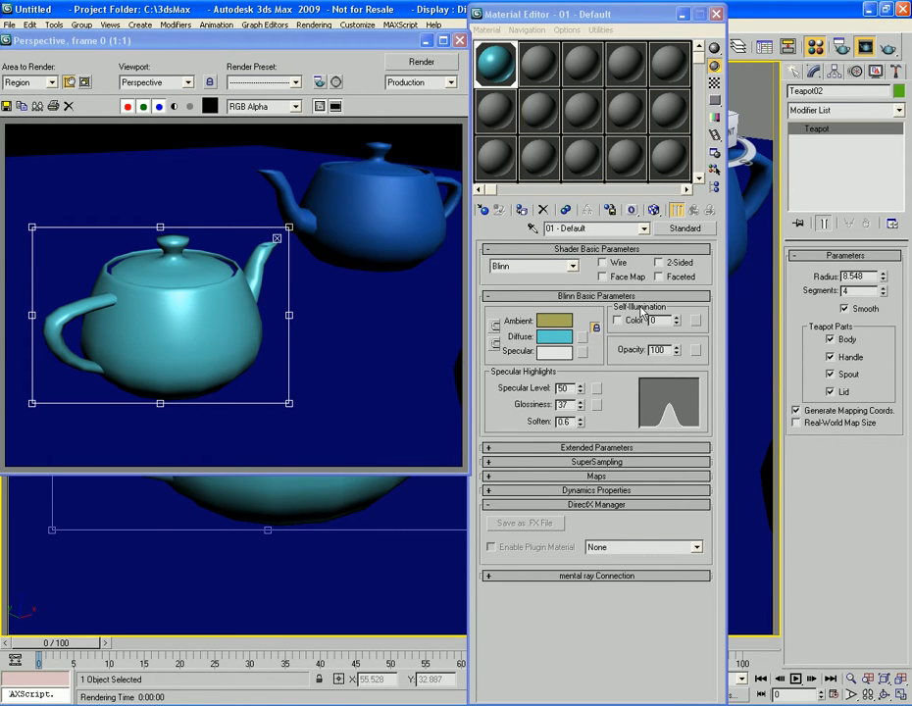
# Try a gray self-illumination color with RGB values of 180 in a render, switch the color option off and render again.
pyautogui.click(618, 321)
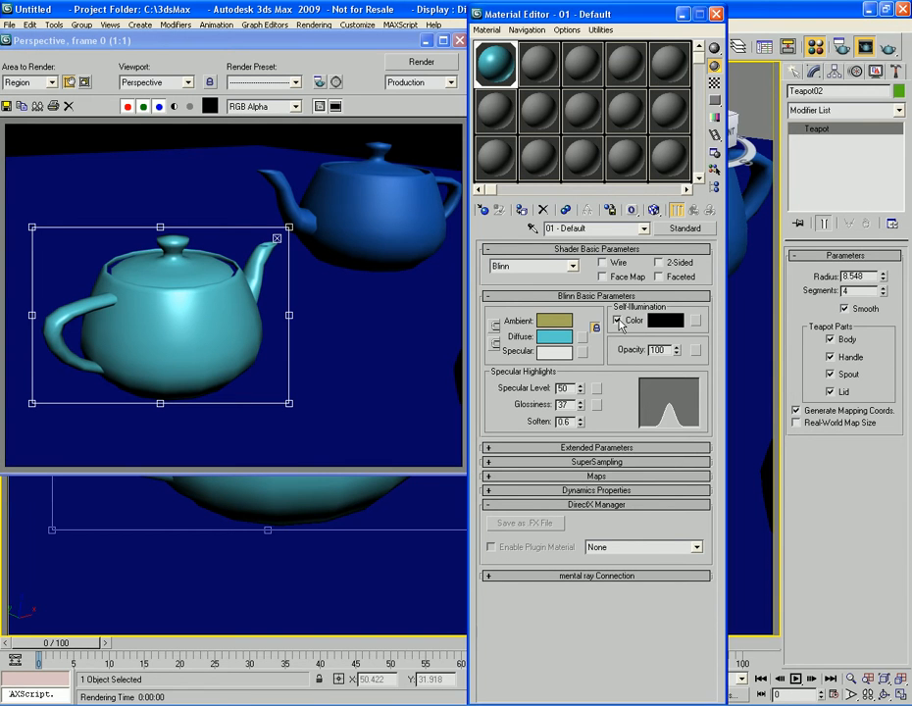
pyautogui.click(672, 326)
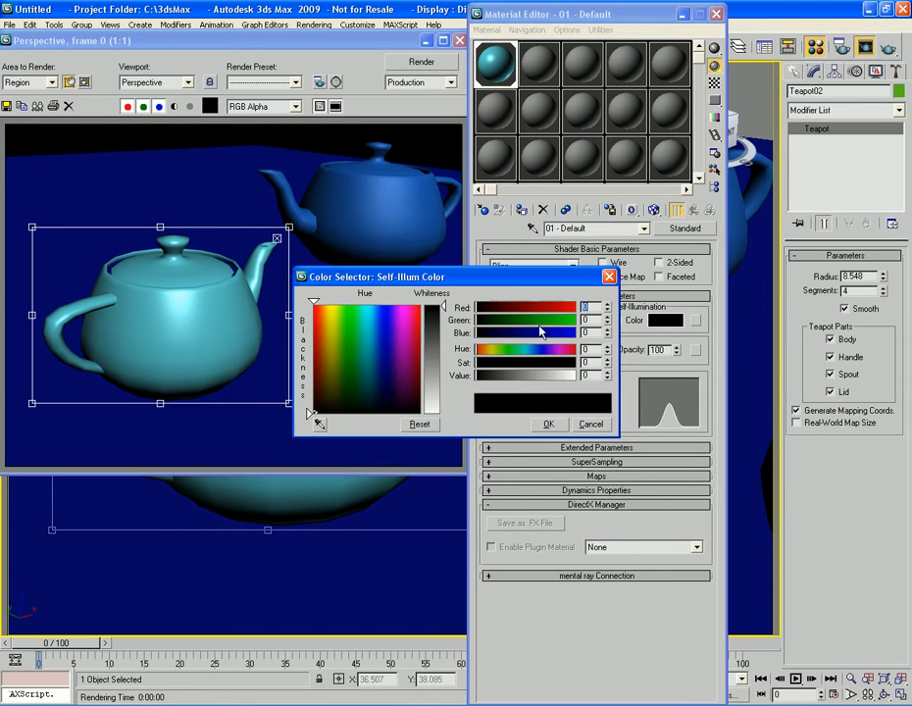
pyautogui.moveTo(442, 314); pyautogui.dragTo(441, 381)
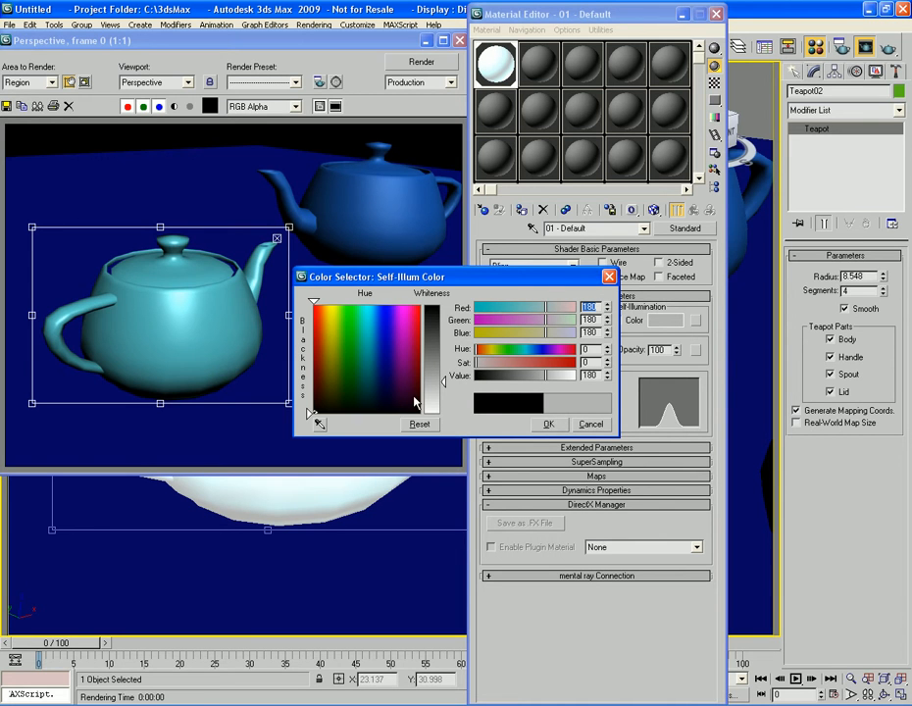
pyautogui.click(548, 424)
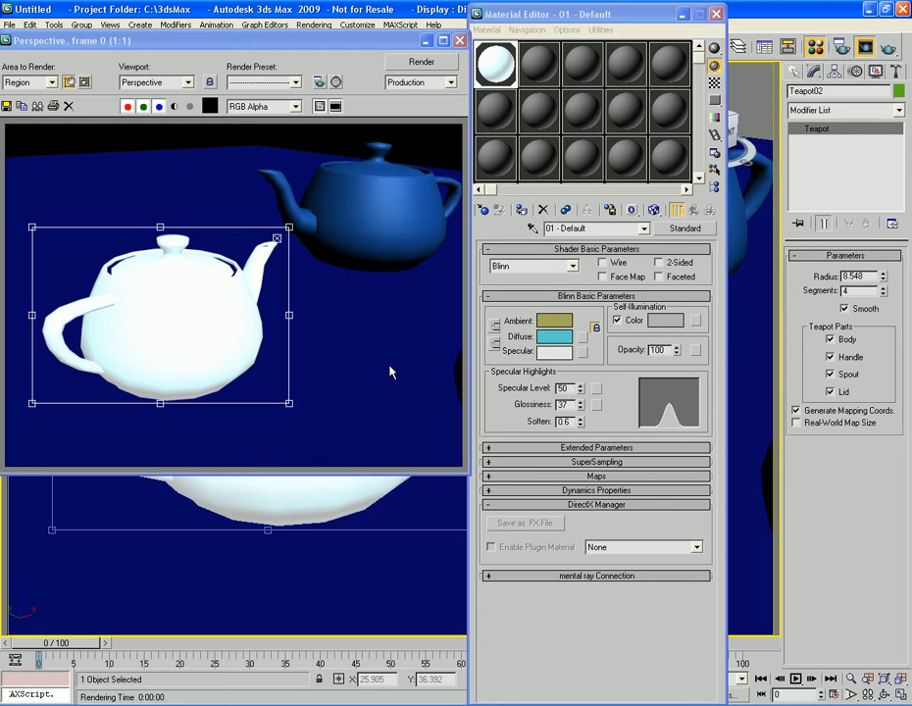
pyautogui.click(664, 327)
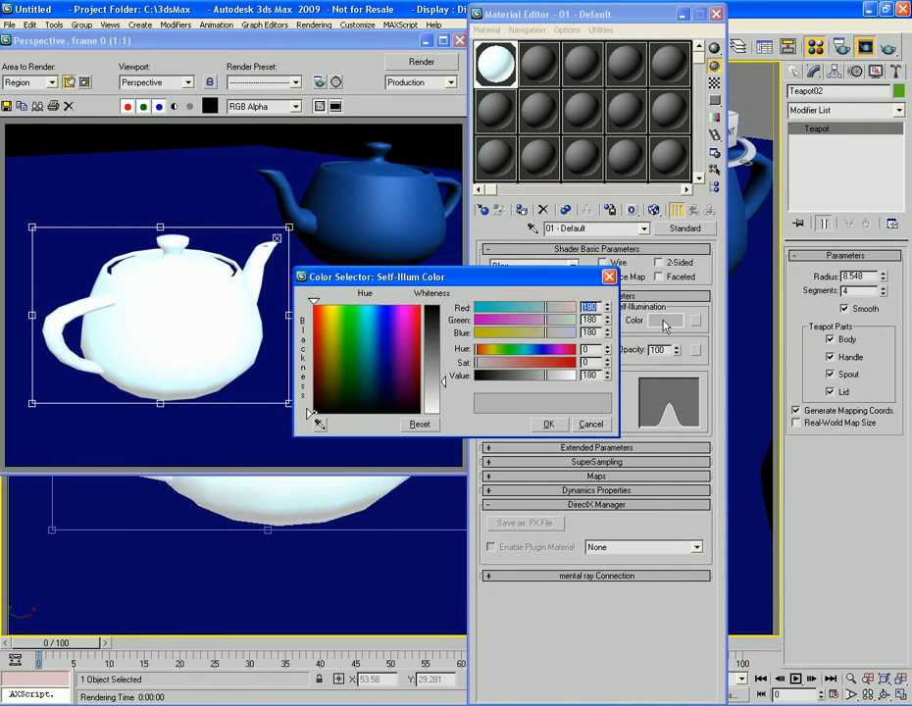
pyautogui.press('Escape')
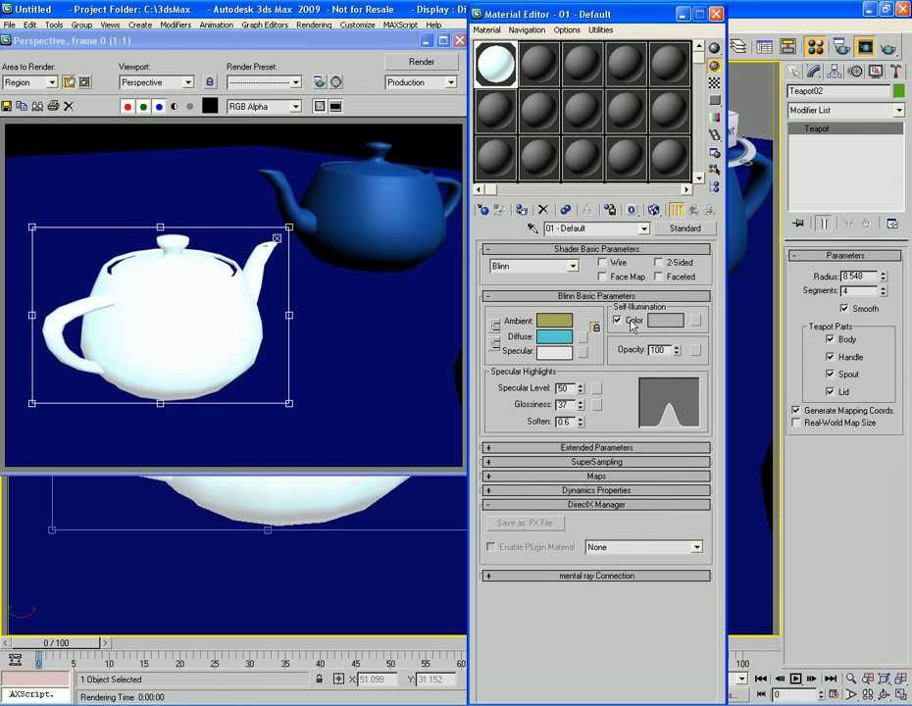
pyautogui.click(631, 322)
pyautogui.hotkey('shift', 'q')
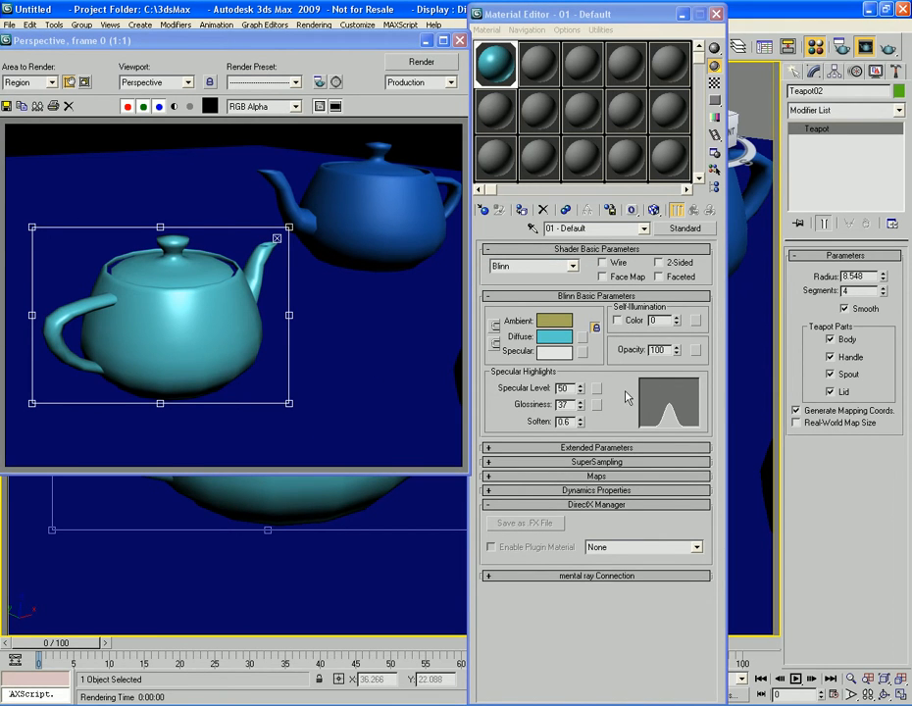
# Assign a Checker map to the material's Diffuse Color map slot and render the teapot region.
pyautogui.click(624, 476)
pyautogui.click(623, 476)
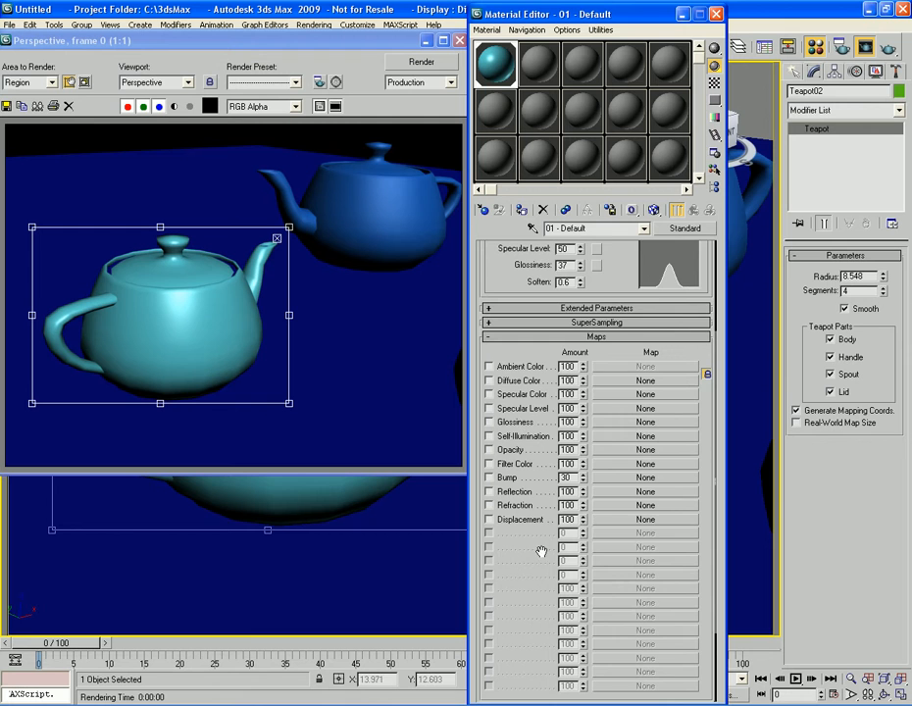
pyautogui.scroll(-3, 541, 578)
pyautogui.scroll(12, 542, 577)
pyautogui.scroll(-9, 539, 576)
pyautogui.scroll(-2, 539, 576)
pyautogui.scroll(2, 538, 573)
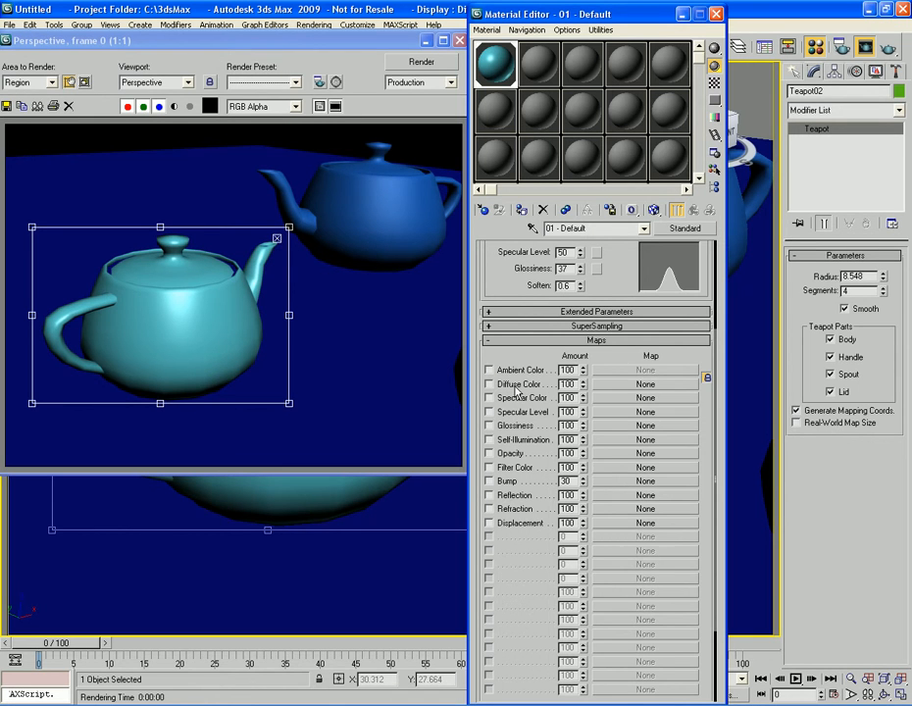
pyautogui.click(644, 384)
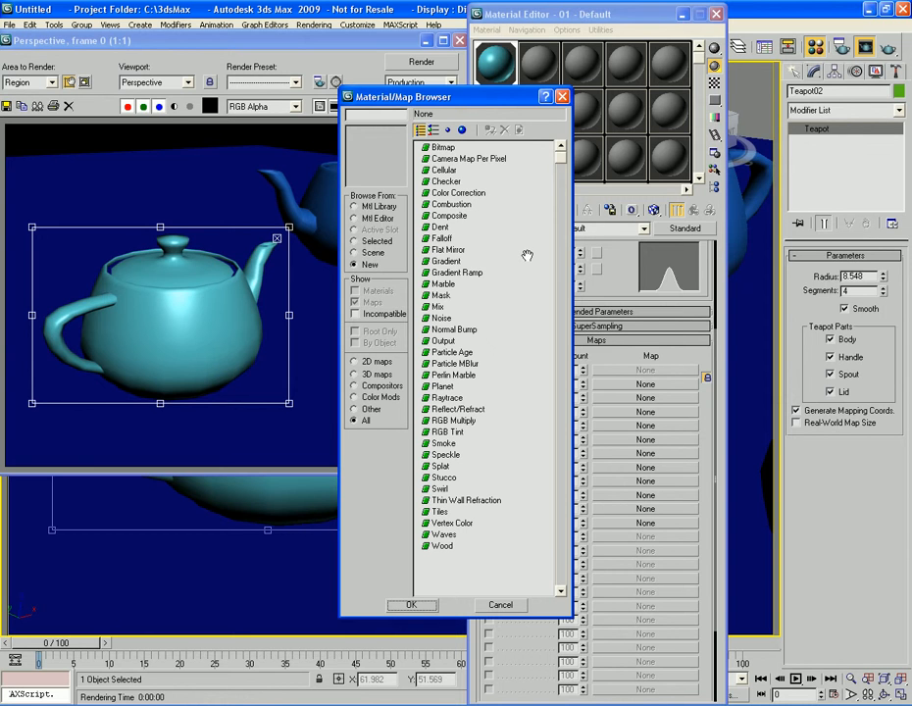
pyautogui.click(449, 148)
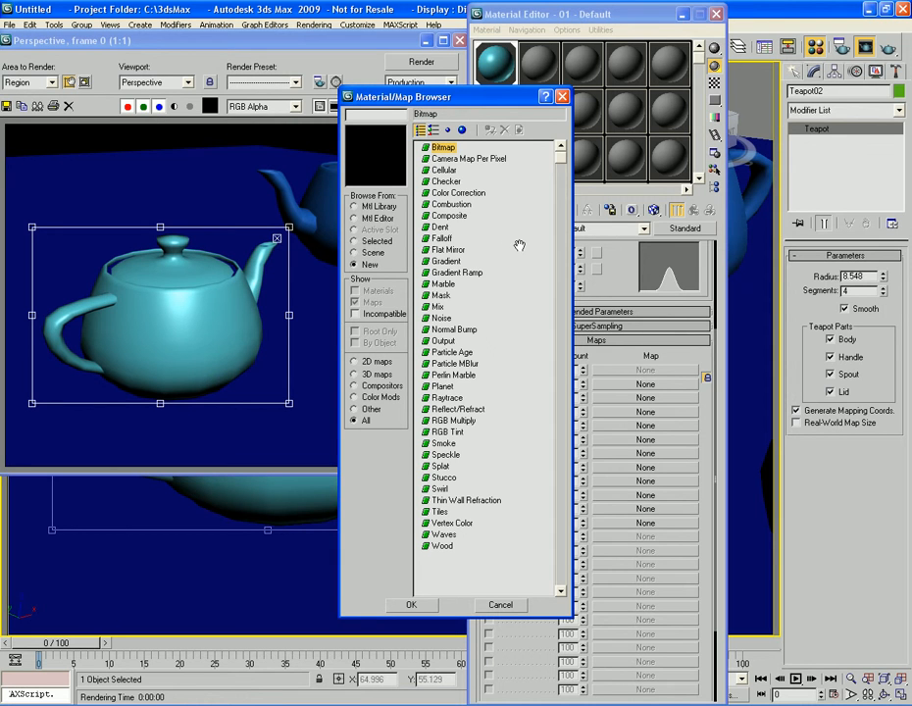
pyautogui.click(446, 182)
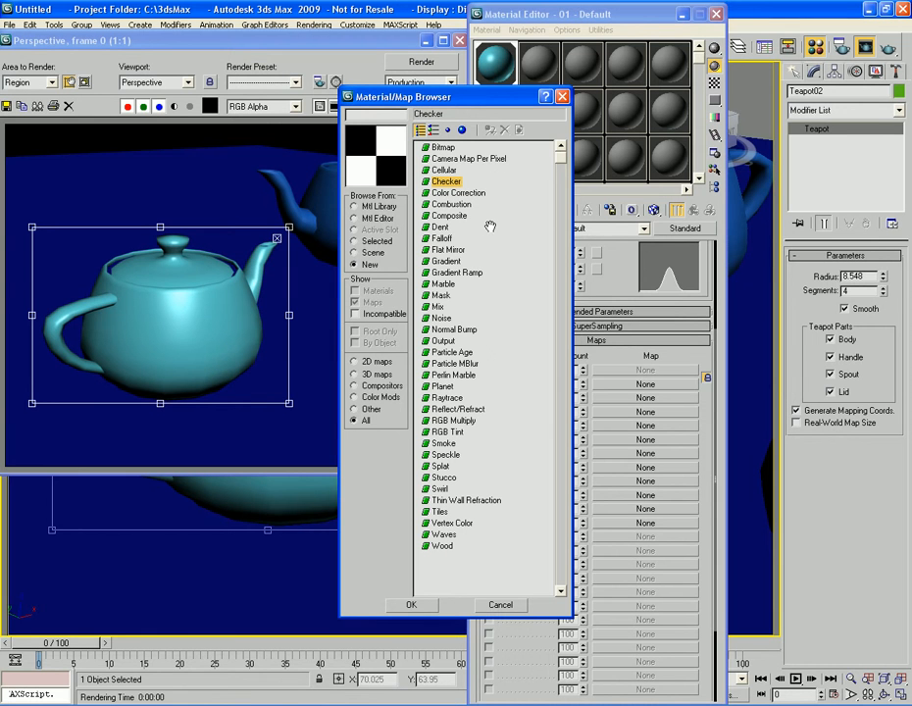
pyautogui.doubleClick(447, 182)
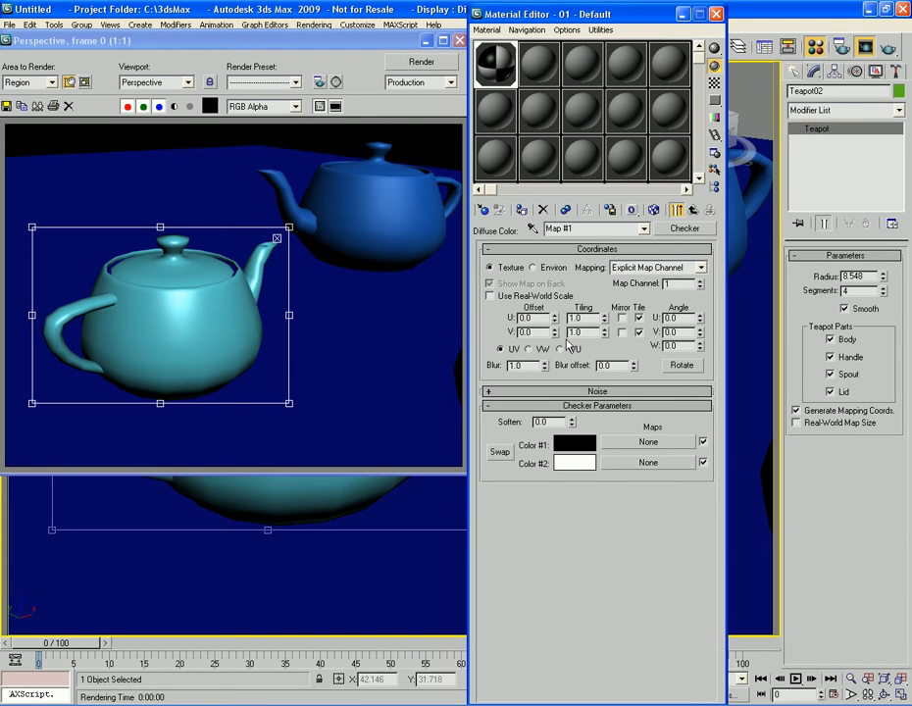
pyautogui.hotkey('shift', 'q')
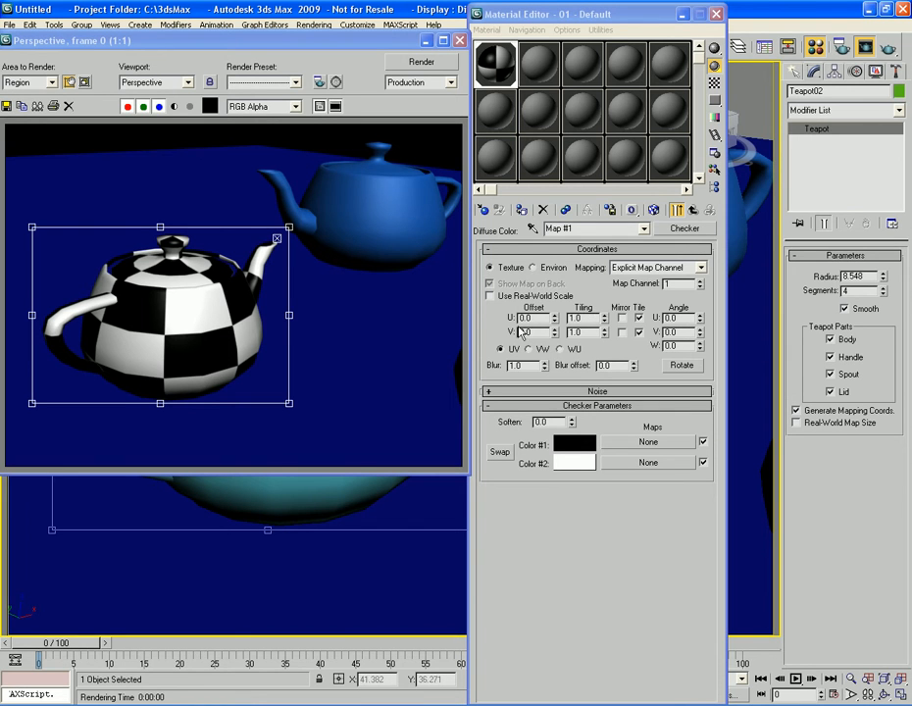
# Set the checker map's U and V tiling to 10 each.
pyautogui.doubleClick(582, 317)
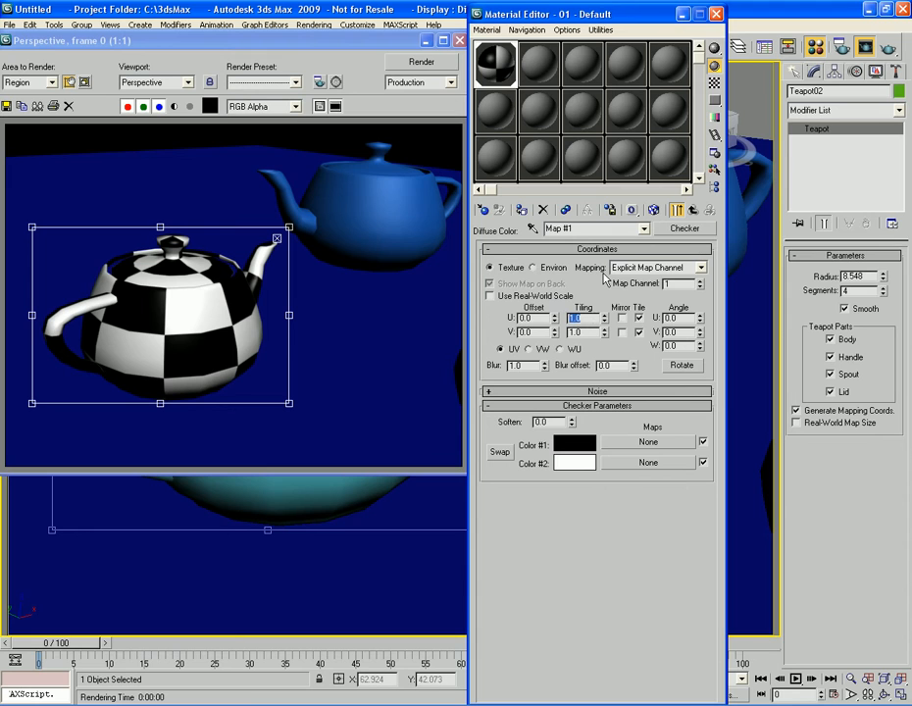
pyautogui.write('10')
pyautogui.press('Tab')
pyautogui.write('1')
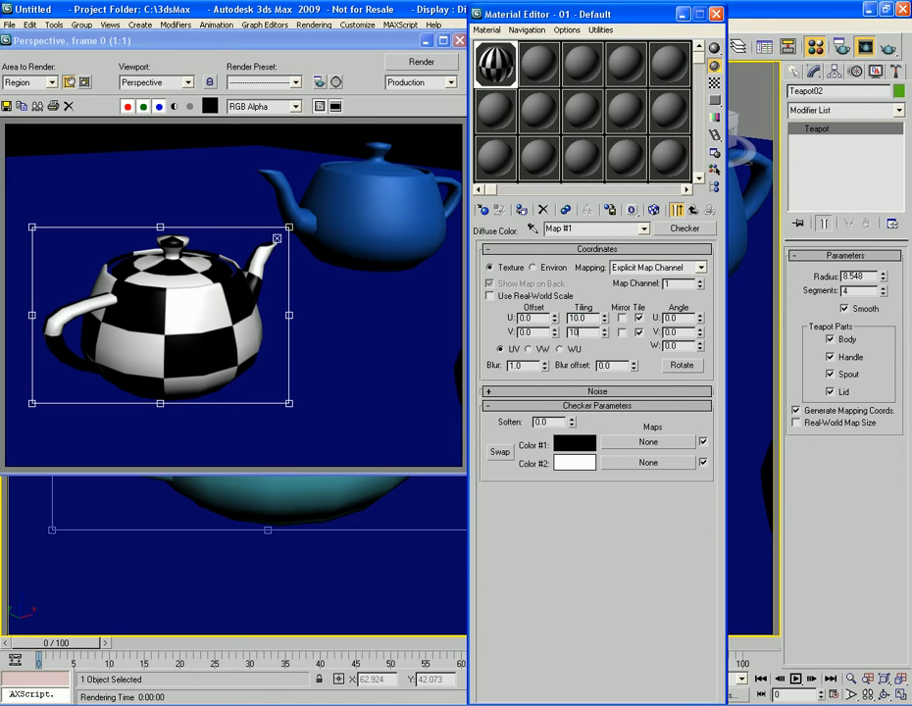
pyautogui.write('0')
pyautogui.press('Return')
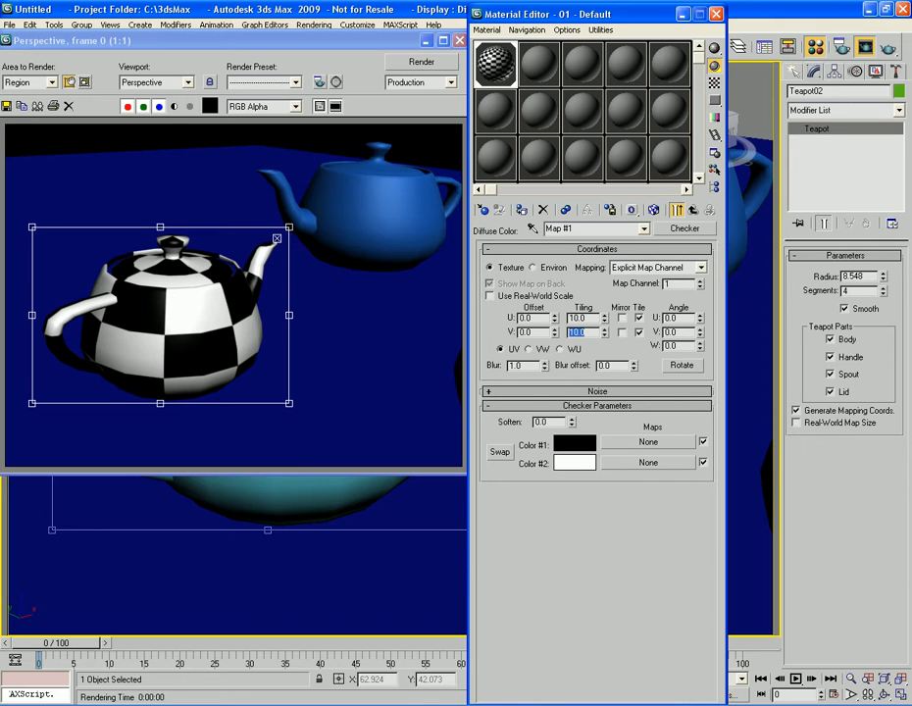
# Render the teapot region with the current tiling, reset the checker map's U and V tiling to 1 each and render again.
pyautogui.click(531, 334)
pyautogui.press('F9')
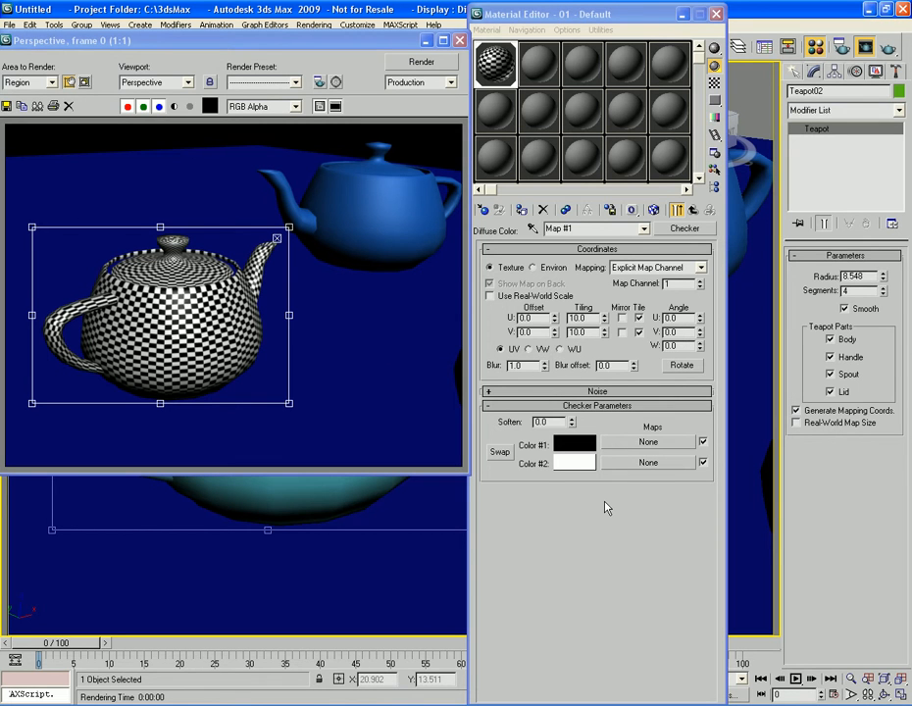
pyautogui.click(591, 318)
pyautogui.write('1')
pyautogui.press('Tab')
pyautogui.write('1')
pyautogui.press('Return')
pyautogui.click(593, 318)
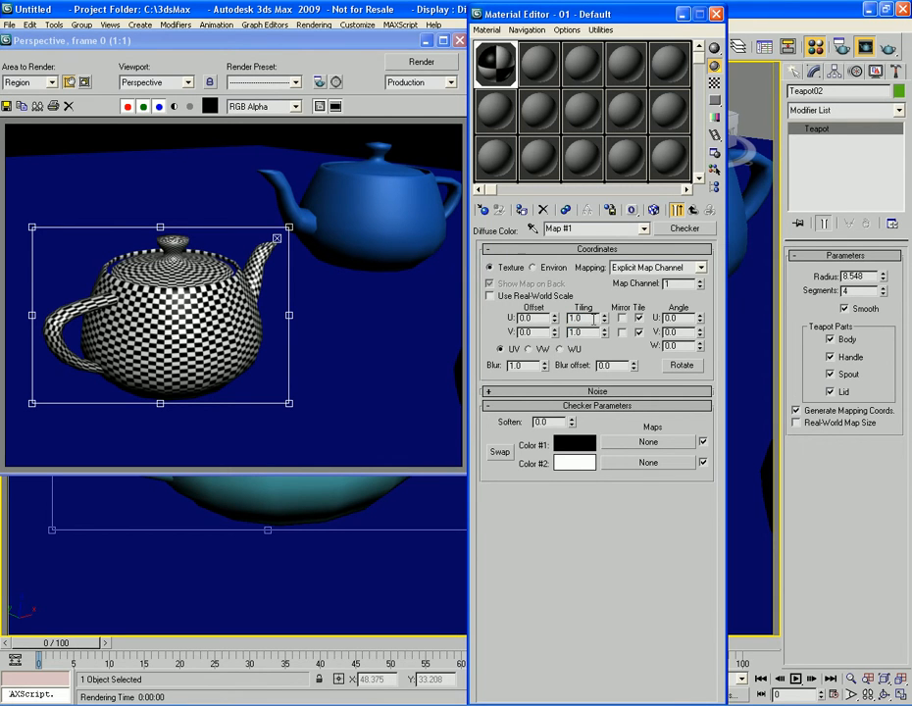
pyautogui.hotkey('shift', 'q')
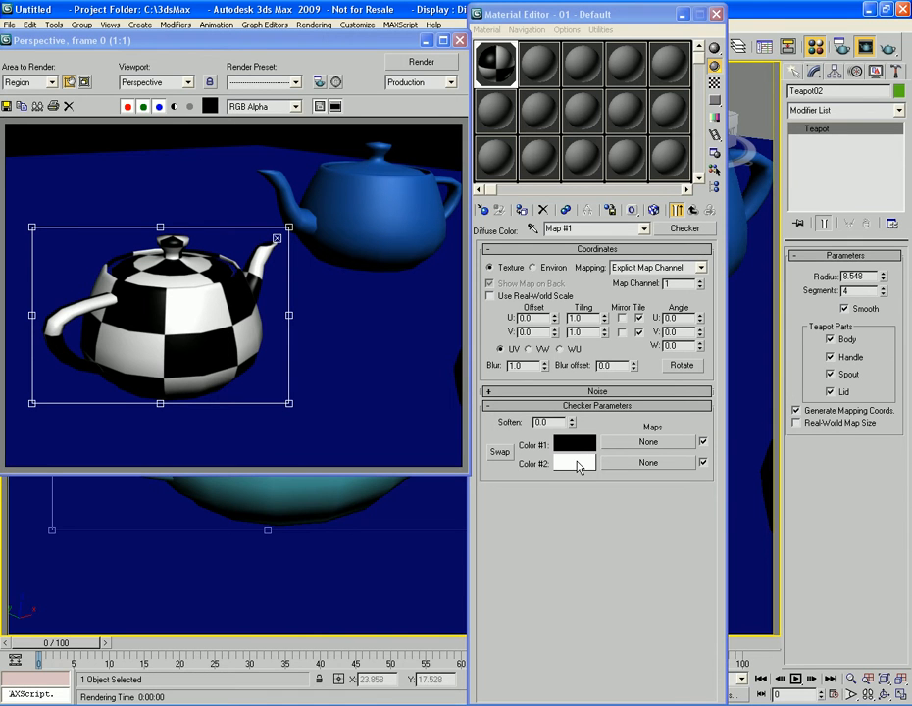
# Assign a Noise map to the checker map's Color #2 slot and render the teapot region.
pyautogui.click(648, 463)
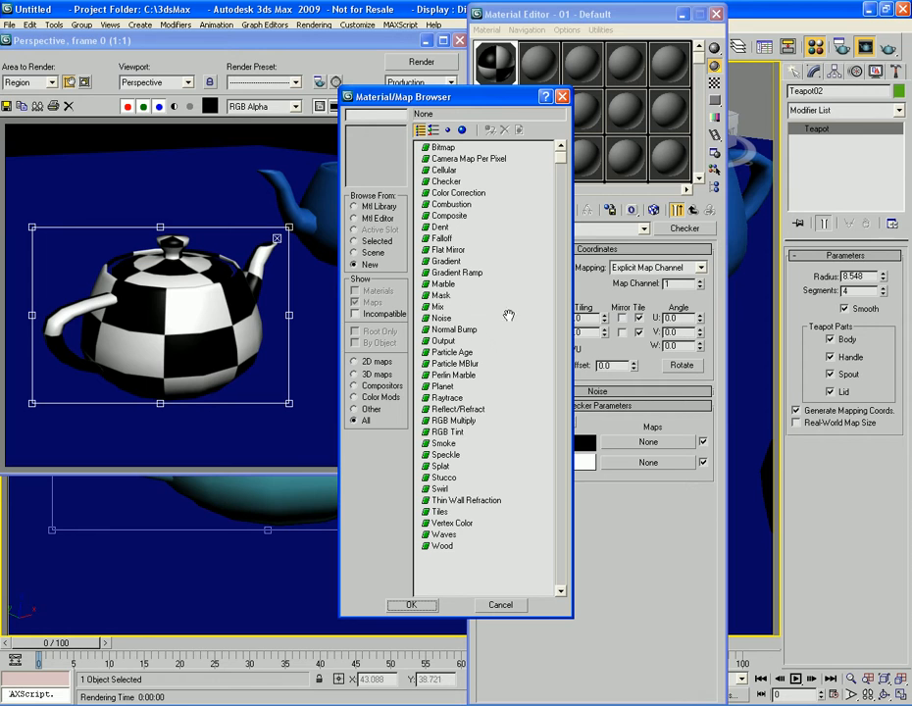
pyautogui.doubleClick(442, 320)
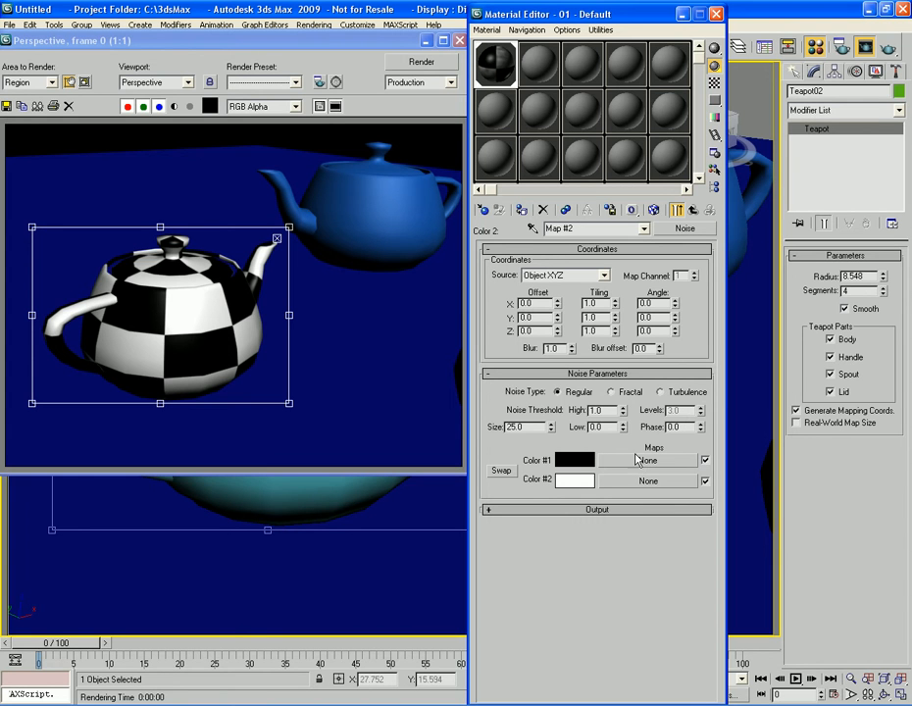
pyautogui.press('F9')
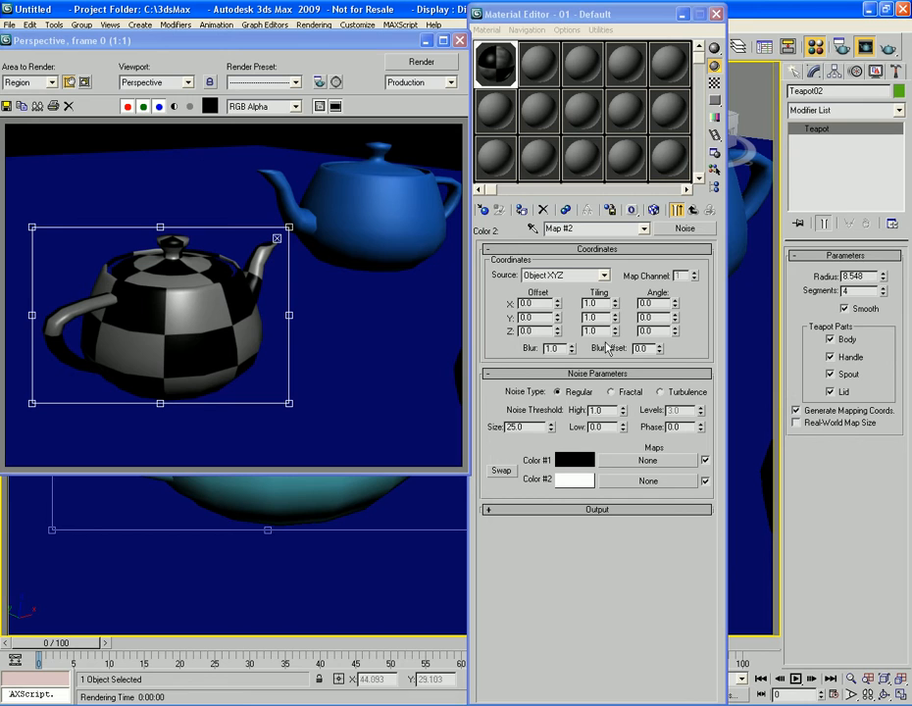
# Try noise sizes of 5 and 1 in renders, set the size to 0.1 and render again.
pyautogui.moveTo(551, 429); pyautogui.dragTo(551, 479)
pyautogui.doubleClick(539, 429)
pyautogui.write('5')
pyautogui.click(350, 362)
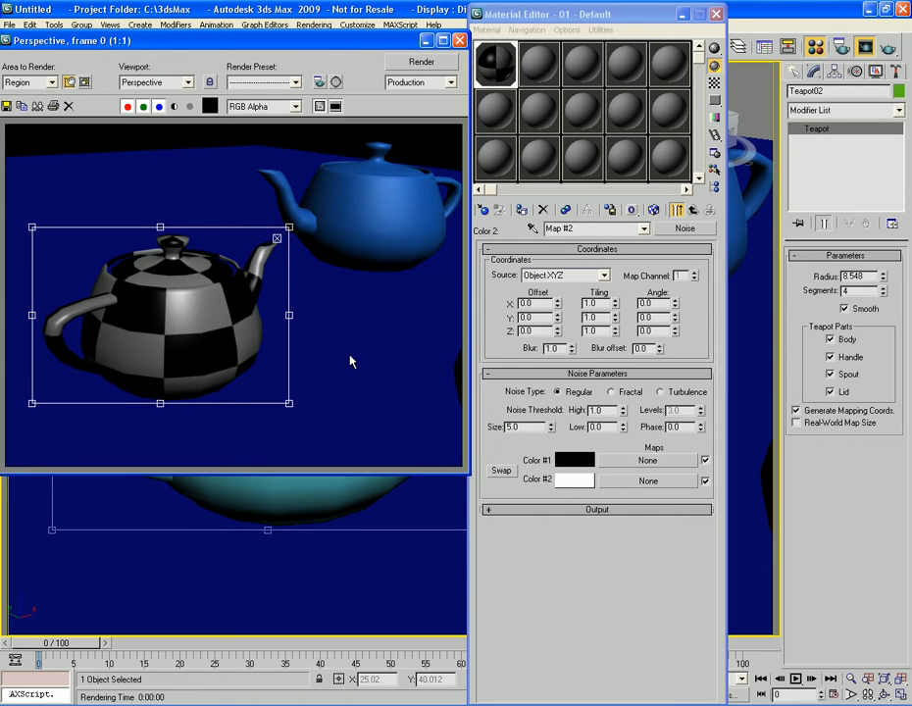
pyautogui.hotkey('shift', 'q')
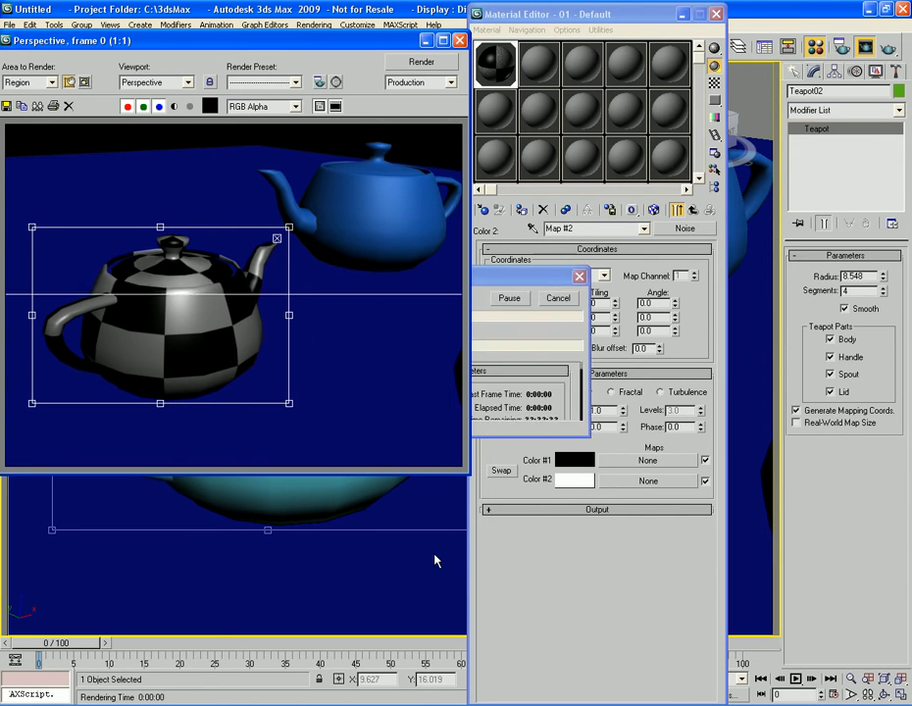
pyautogui.click(536, 426)
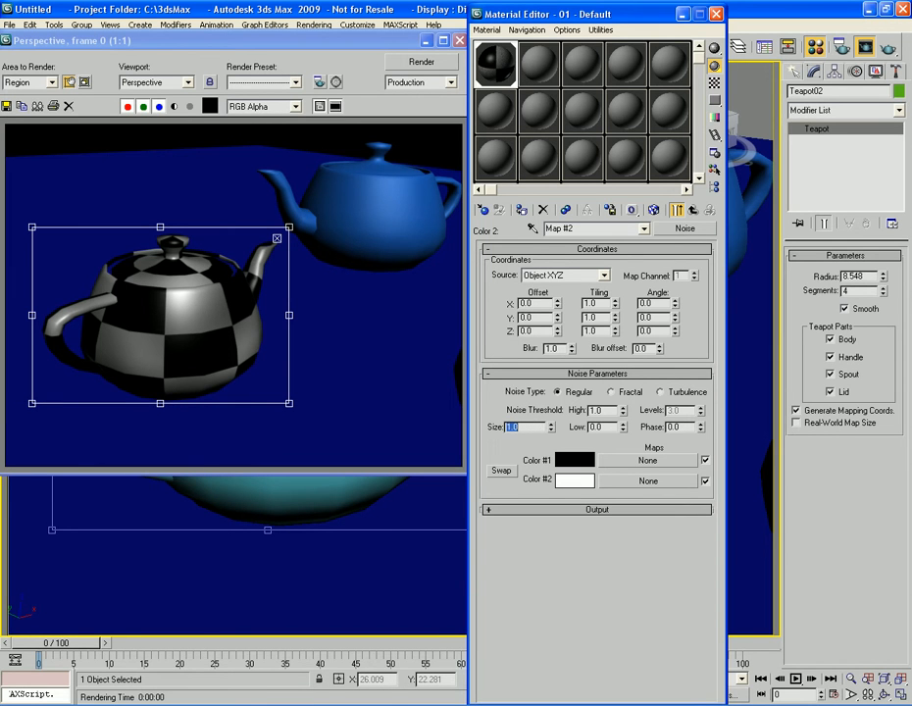
pyautogui.hotkey('shift', 'q')
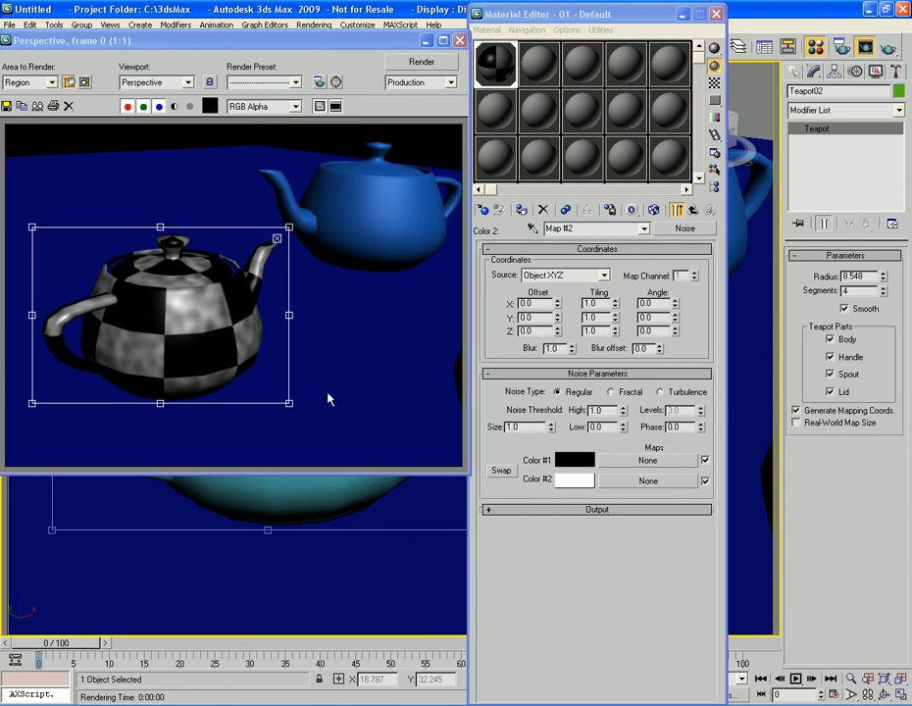
pyautogui.click(536, 427)
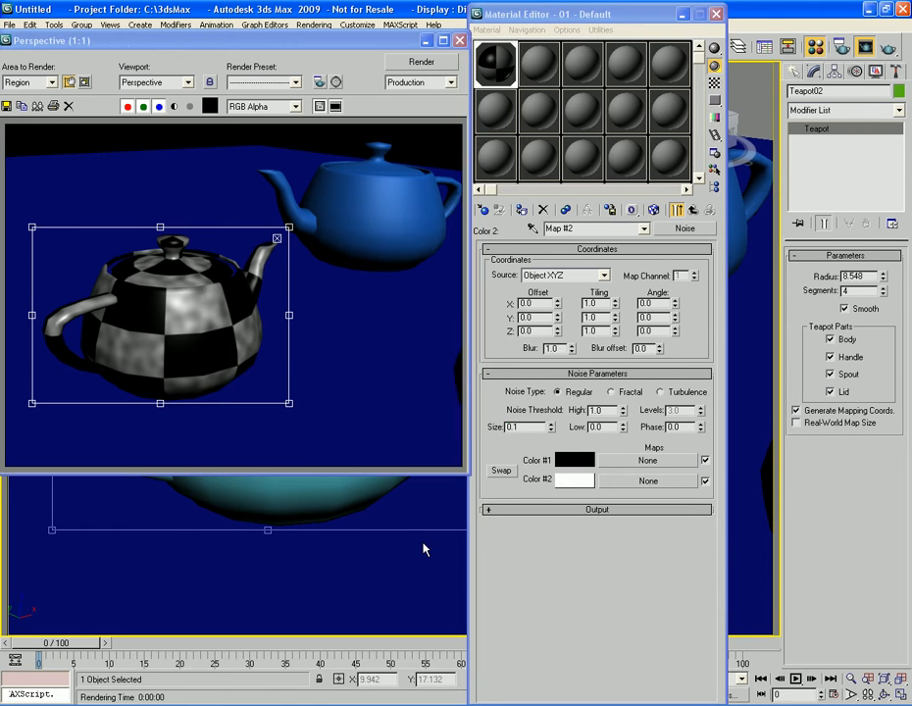
pyautogui.hotkey('shift', 'q')
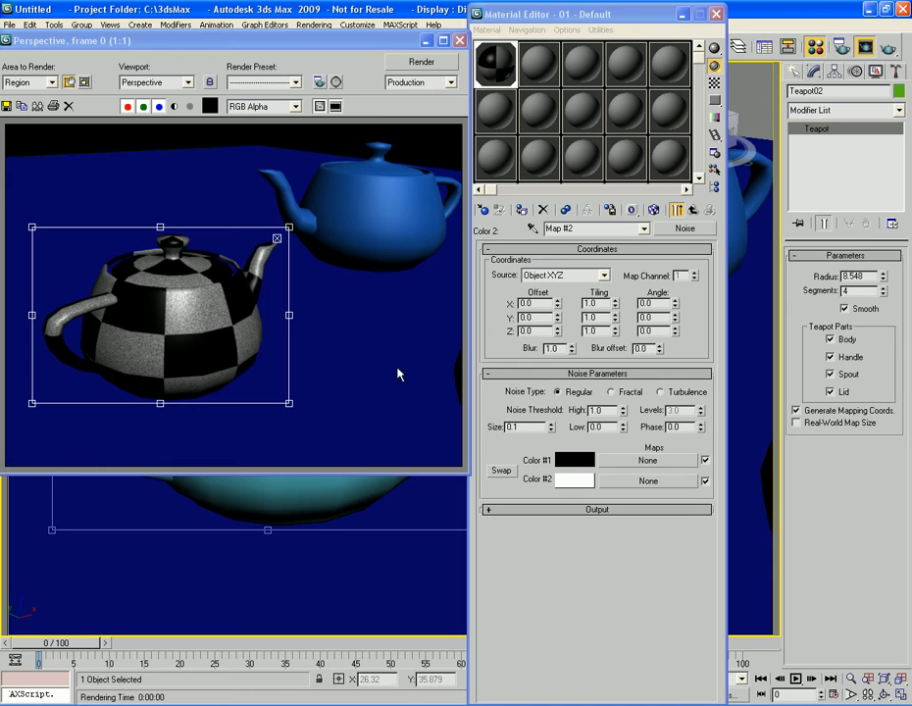
# Set the noise map's Color #1 to dark green with RGB values 0, 114, 38 and render.
pyautogui.click(576, 465)
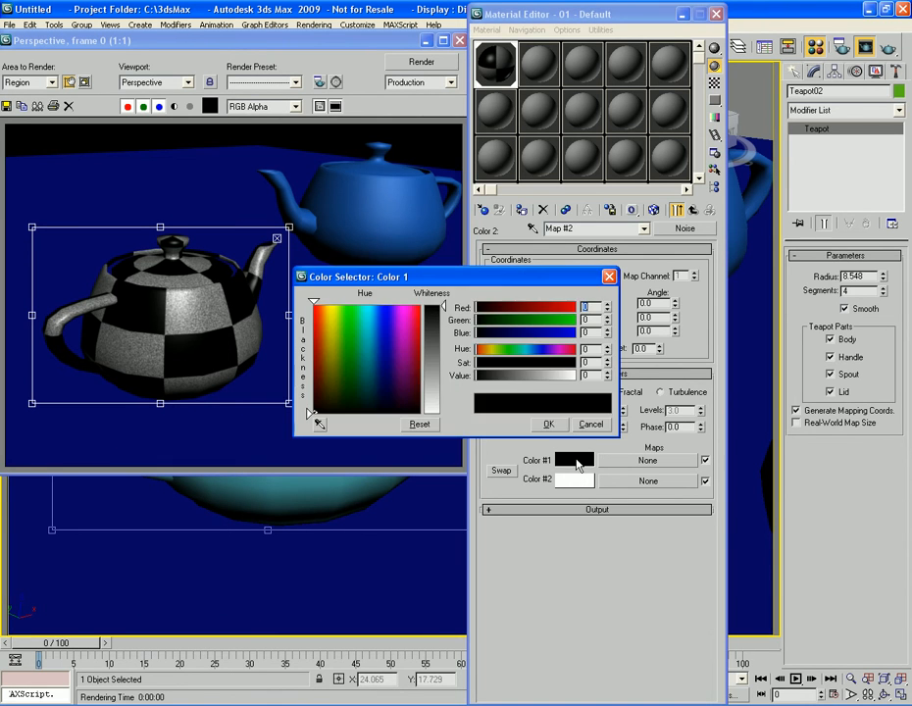
pyautogui.click(355, 365)
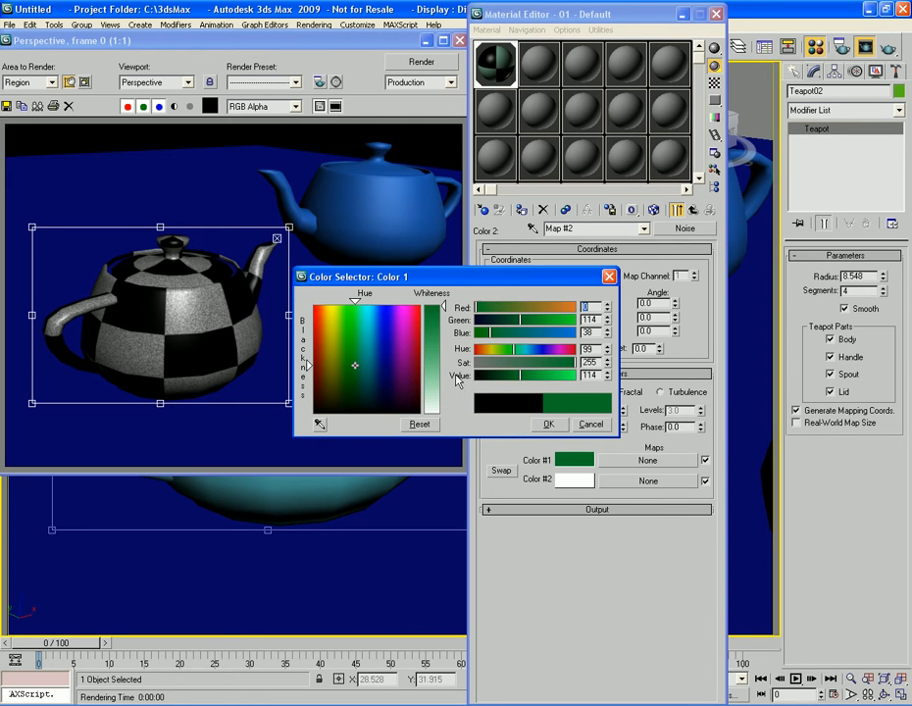
pyautogui.click(548, 423)
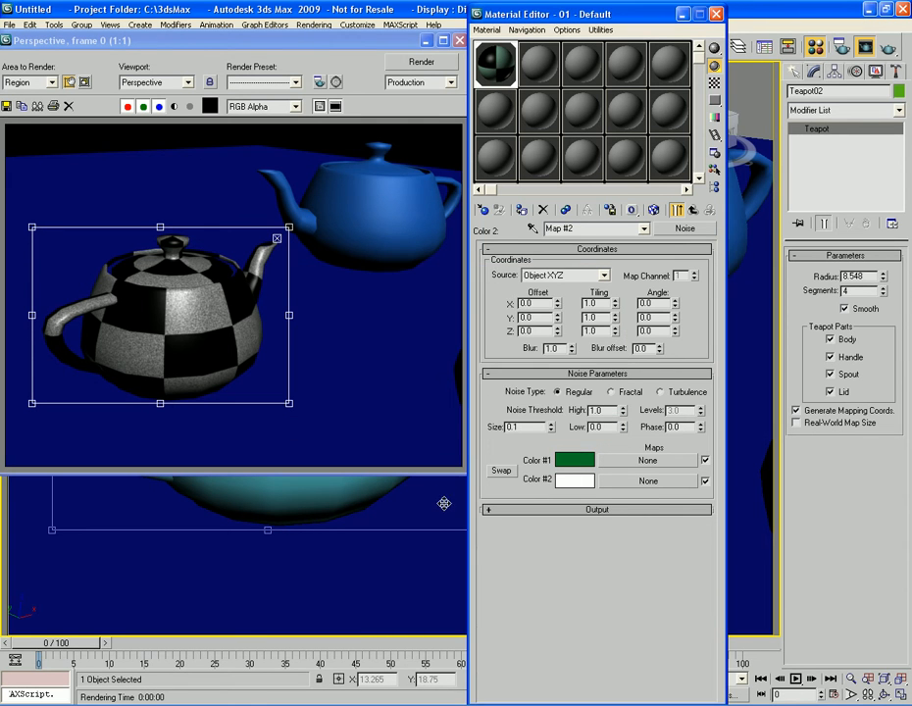
pyautogui.hotkey('shift', 'q')
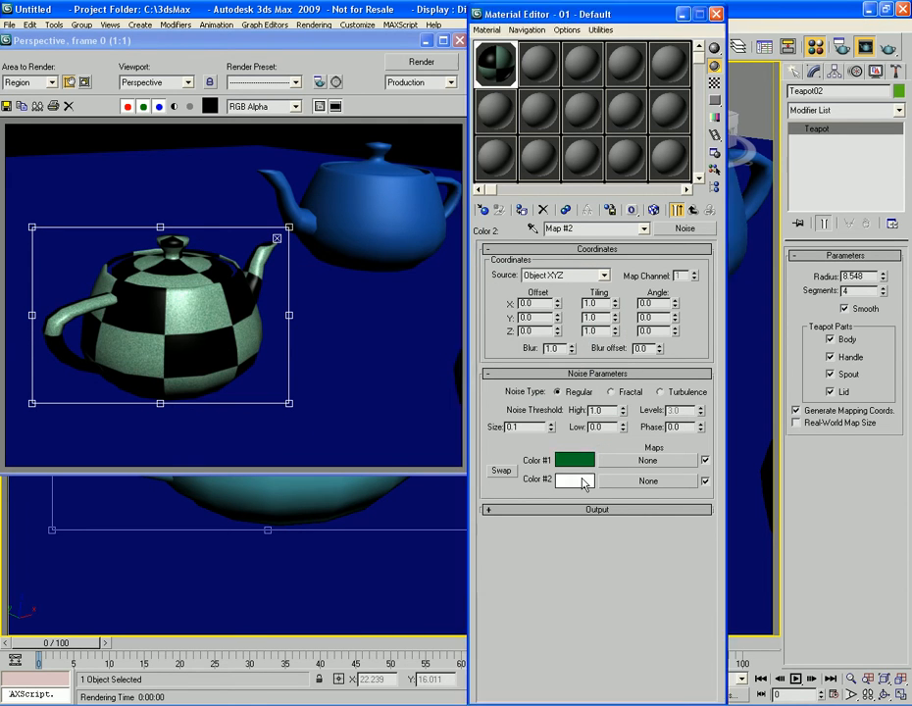
# Set the noise map's Color #2 to pale lavender and render the teapot region.
pyautogui.click(580, 481)
pyautogui.moveTo(386, 350); pyautogui.dragTo(389, 354)
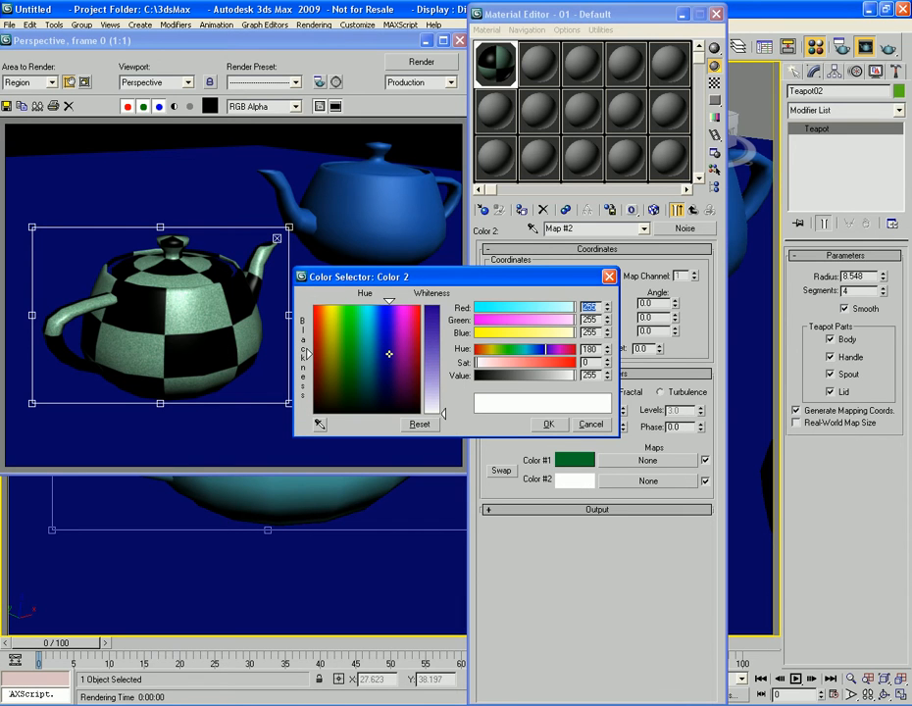
pyautogui.moveTo(437, 398); pyautogui.dragTo(434, 384)
pyautogui.click(548, 424)
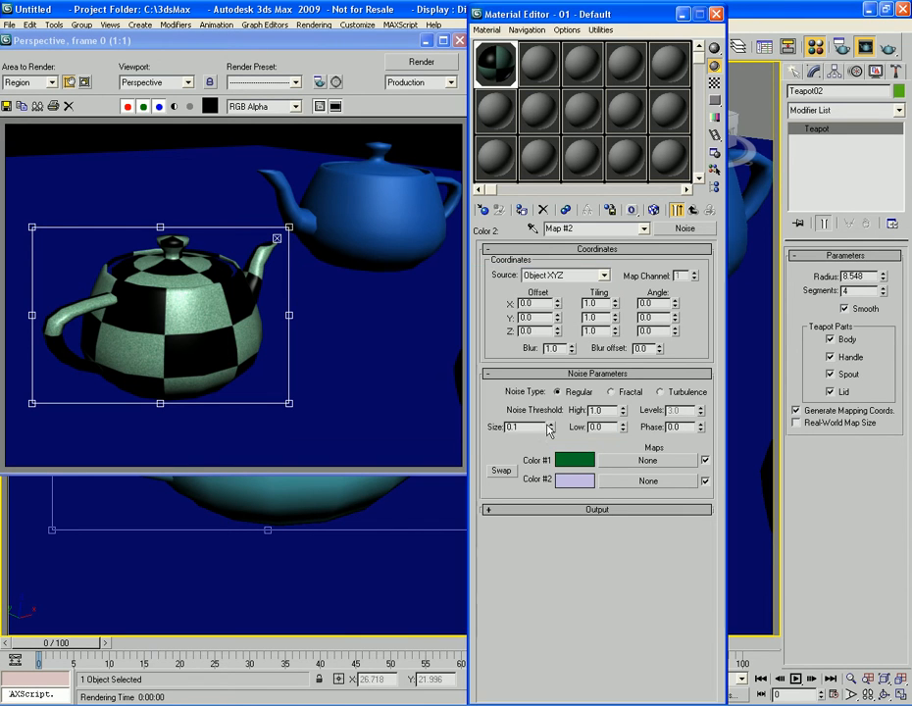
pyautogui.hotkey('shift', 'q')
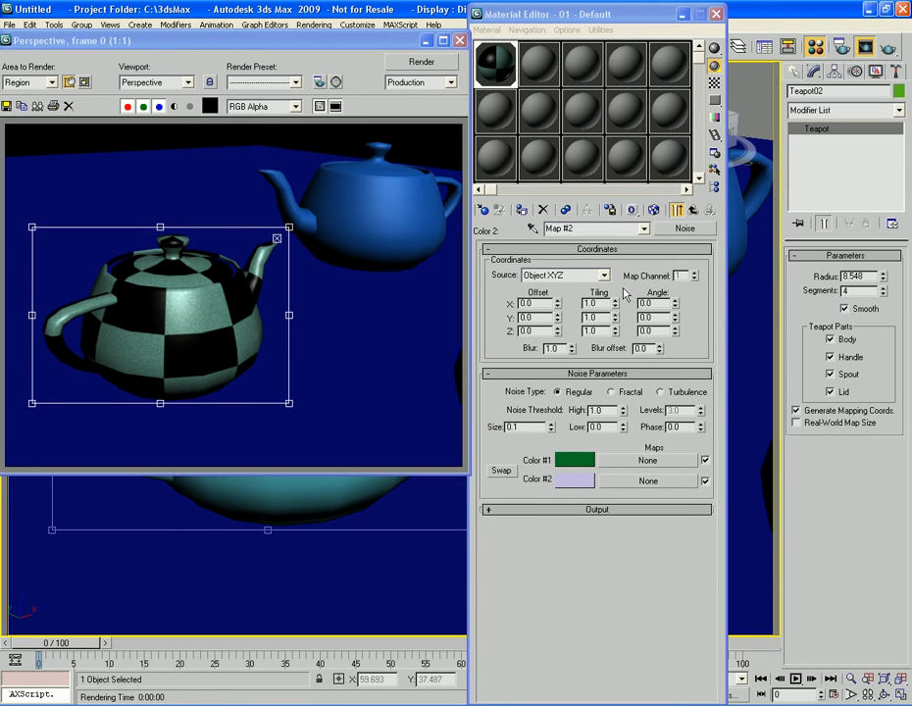
# Try the Turbulence noise type in a render and switch the noise type to Fractal.
pyautogui.click(631, 394)
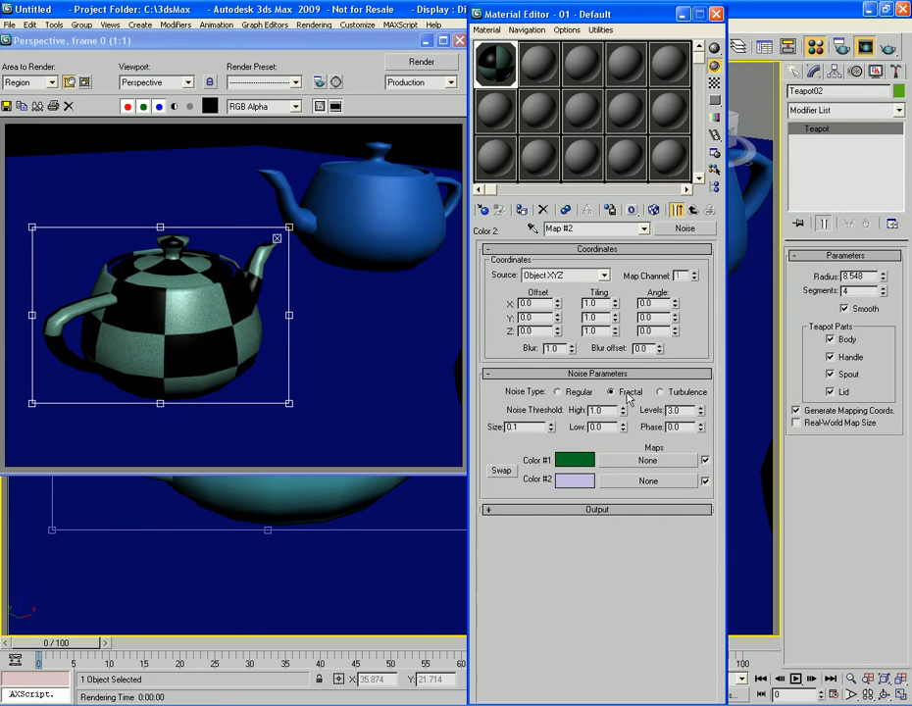
pyautogui.click(689, 393)
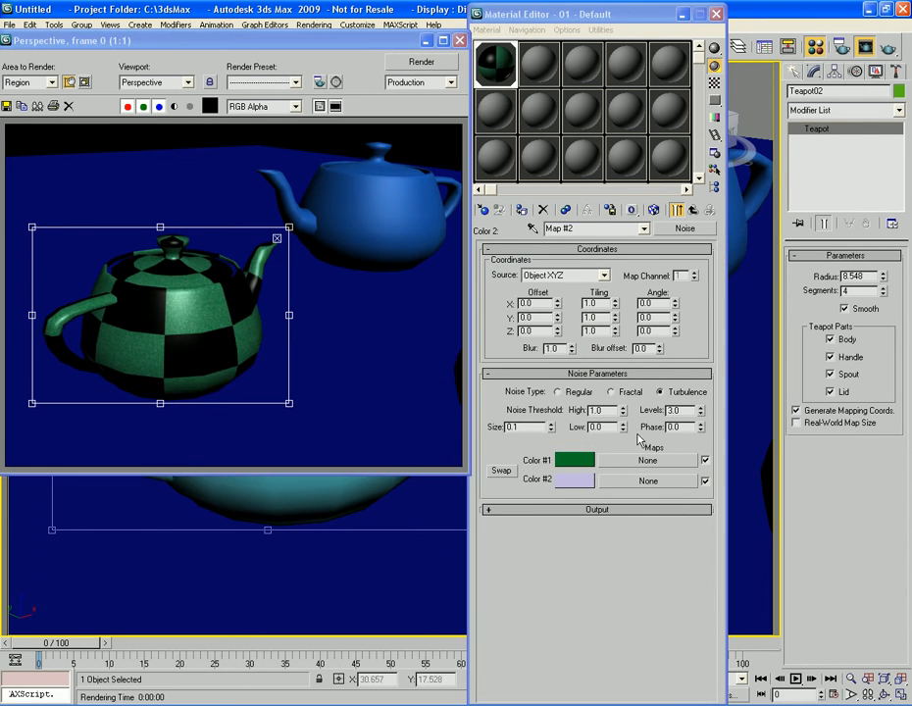
pyautogui.click(627, 392)
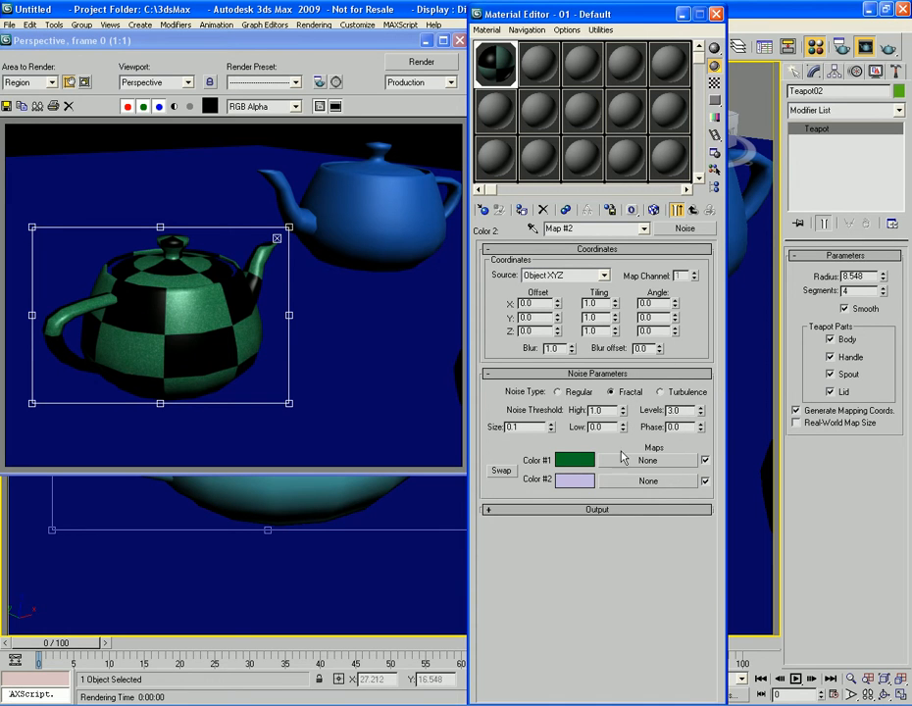
# Set the fractal noise's Levels to 7.4, Phase to 5.6 and Low threshold to 0.415, and render.
pyautogui.moveTo(700, 411); pyautogui.dragTo(702, 386)
pyautogui.click(700, 428)
pyautogui.moveTo(625, 413); pyautogui.dragTo(620, 375)
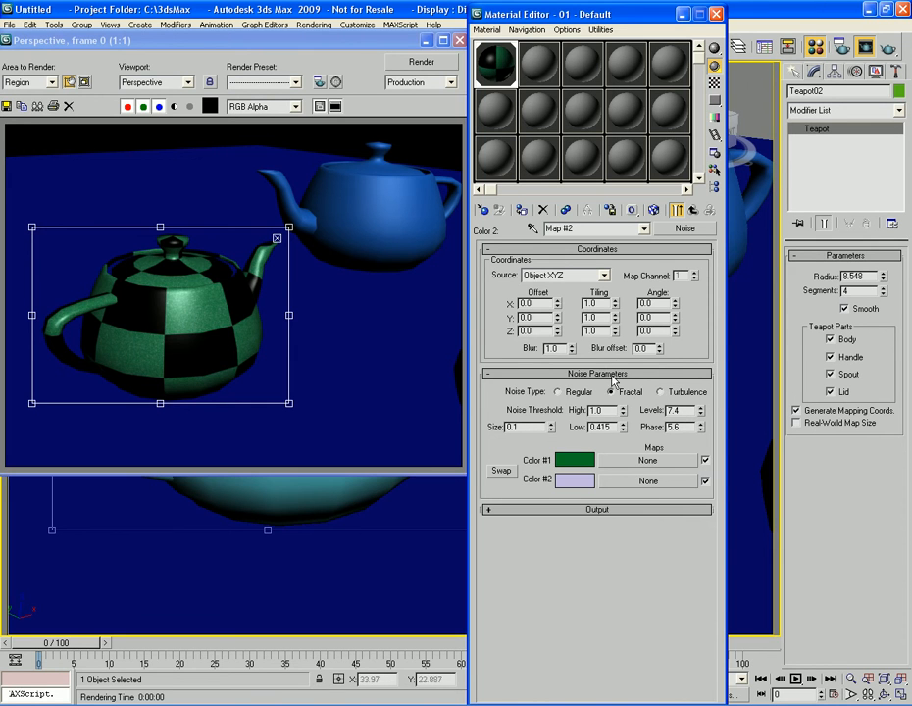
pyautogui.hotkey('shift', 'q')
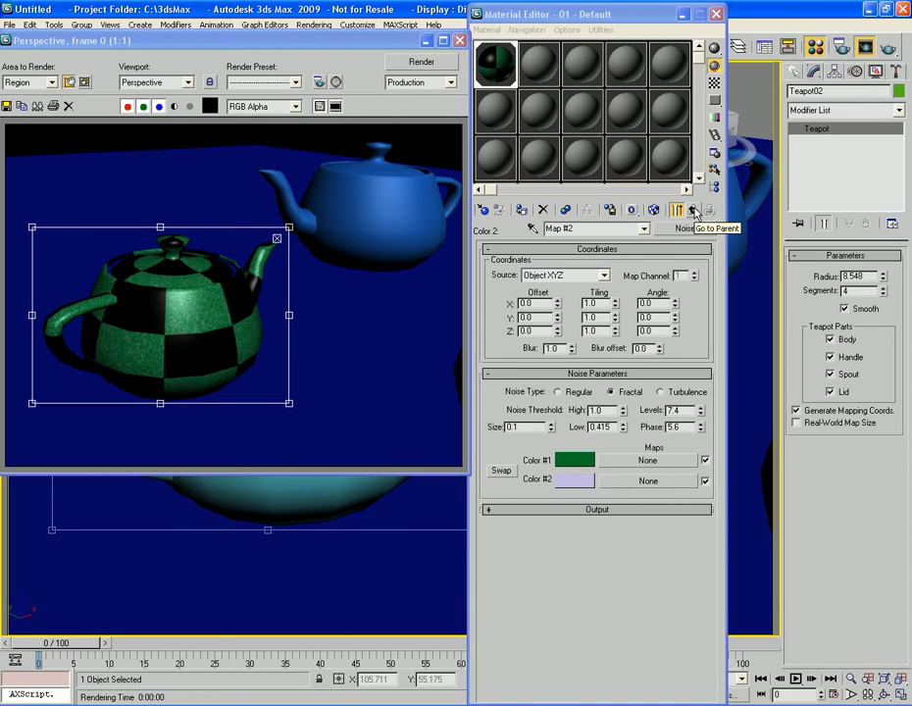
# Go up from the noise map to the base material, revisit its checker map and return to the material's map list.
pyautogui.click(693, 212)
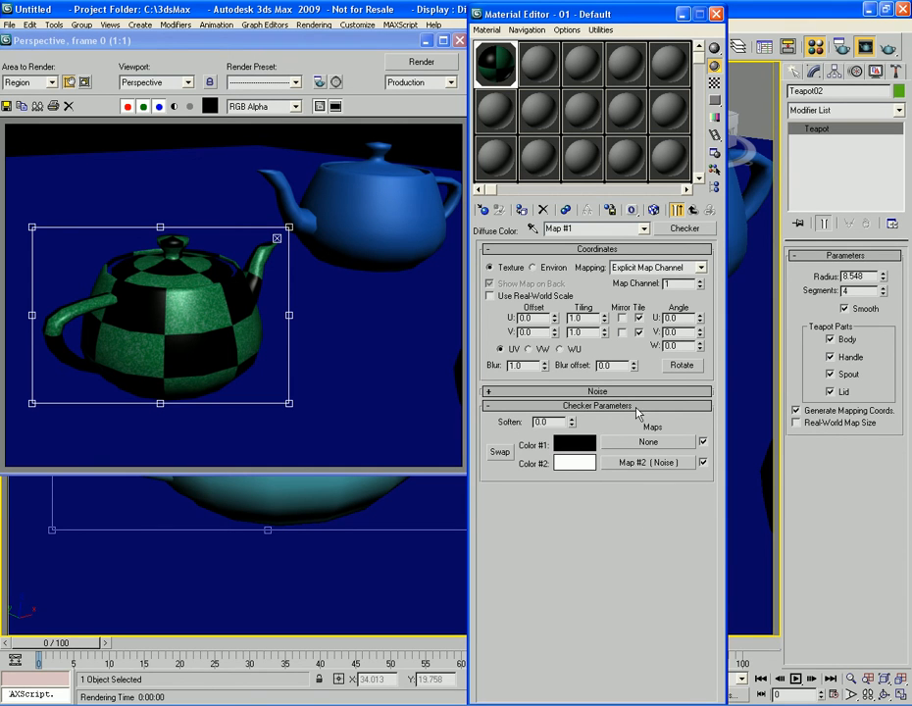
pyautogui.click(694, 212)
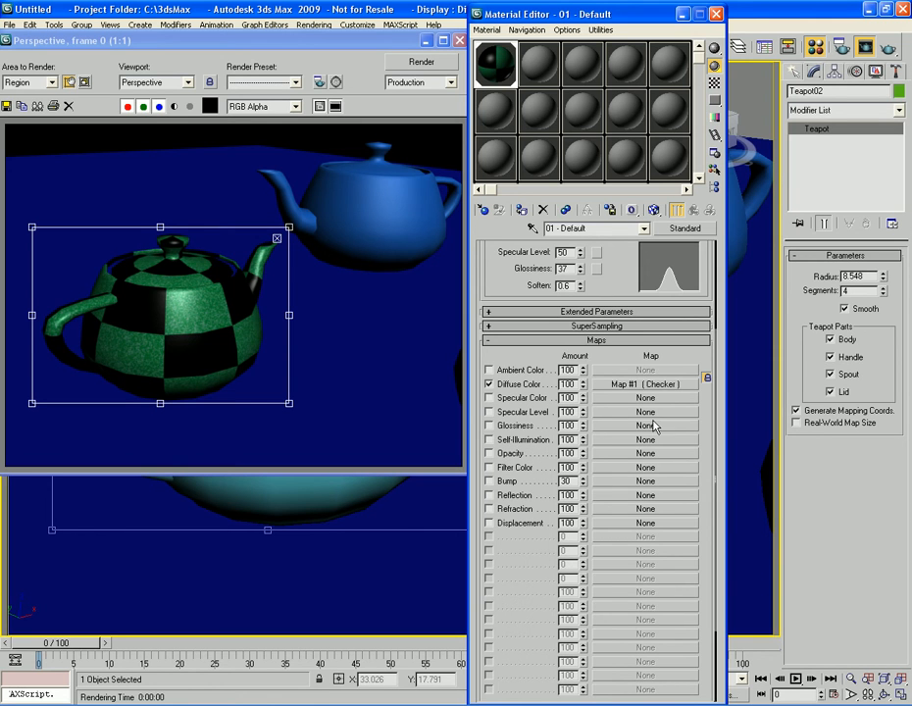
pyautogui.click(637, 384)
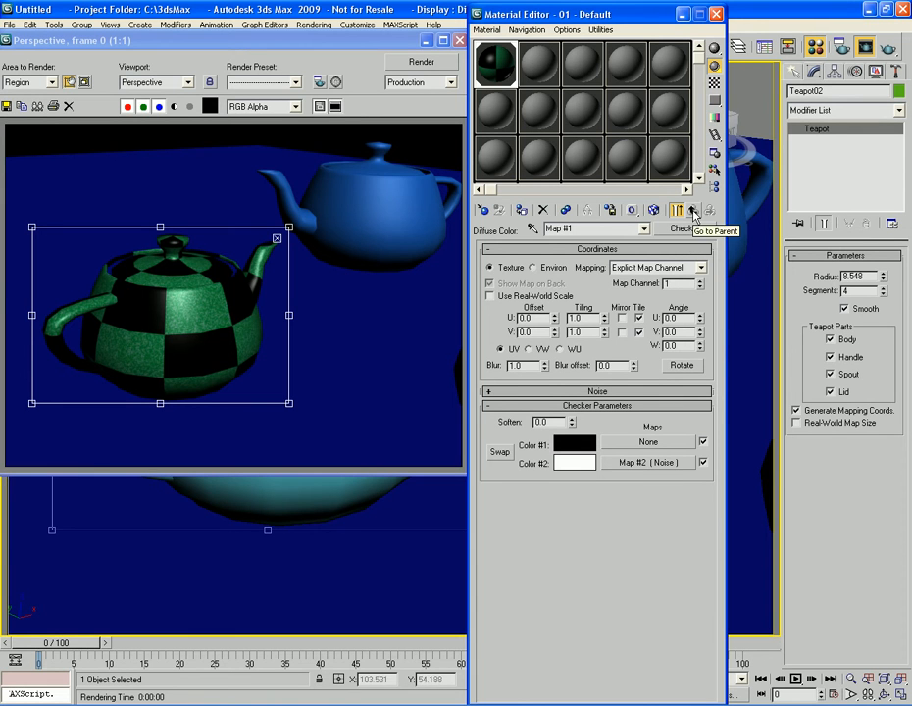
pyautogui.click(692, 211)
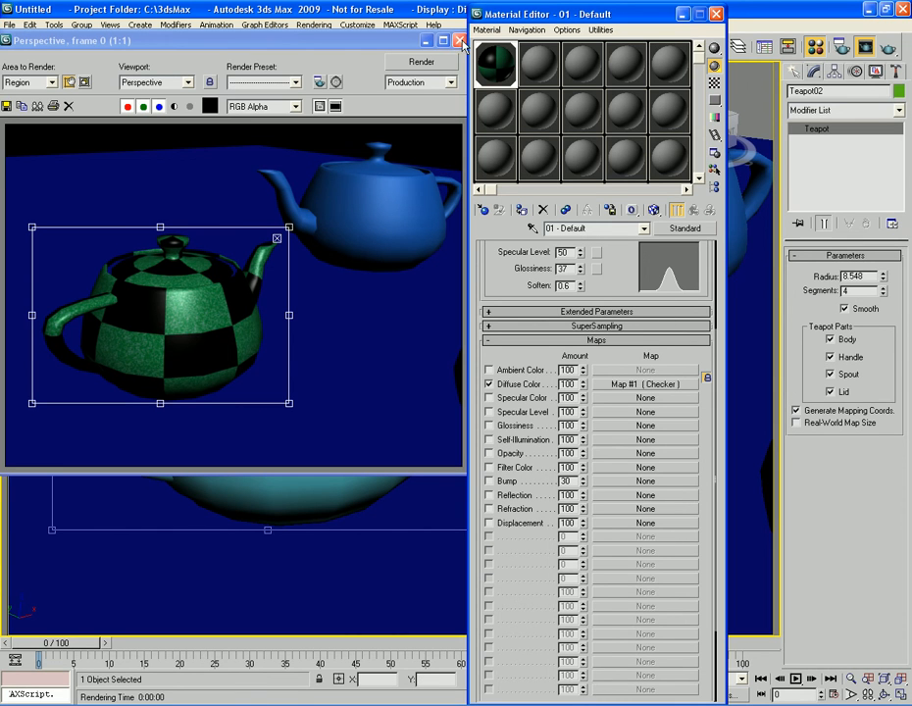
# Show the material's checker map on the teapot in the viewport and compare it with a new region render.
pyautogui.click(458, 40)
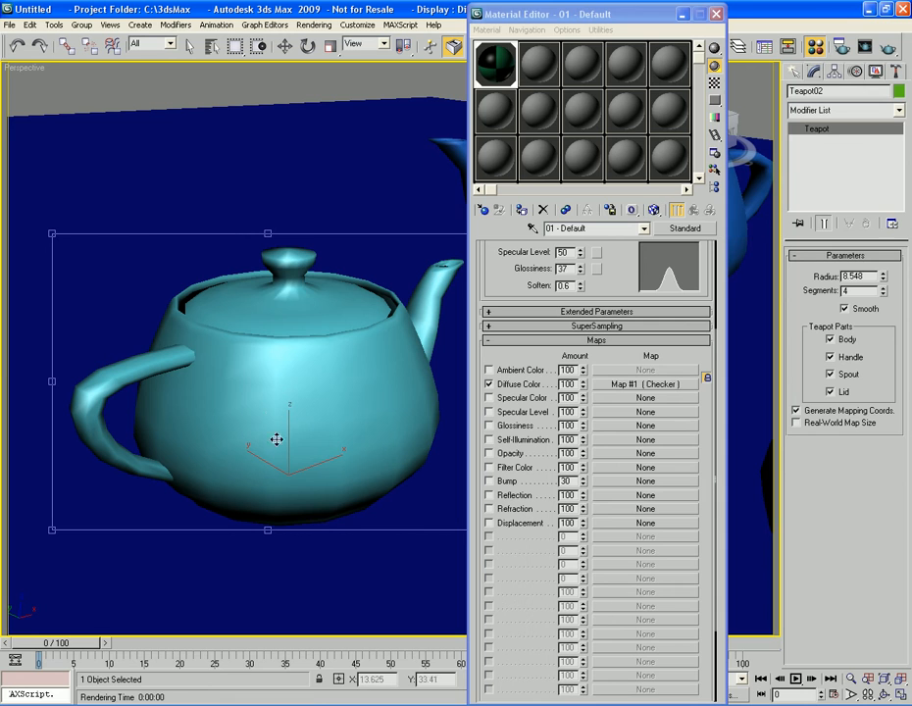
pyautogui.click(654, 210)
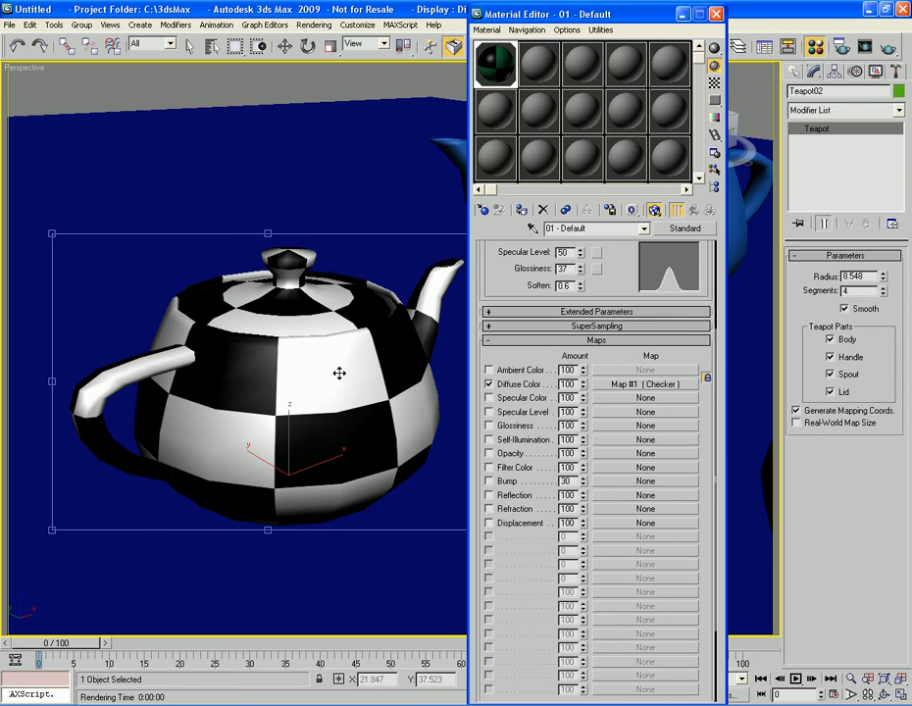
pyautogui.hotkey('shift', 'q')
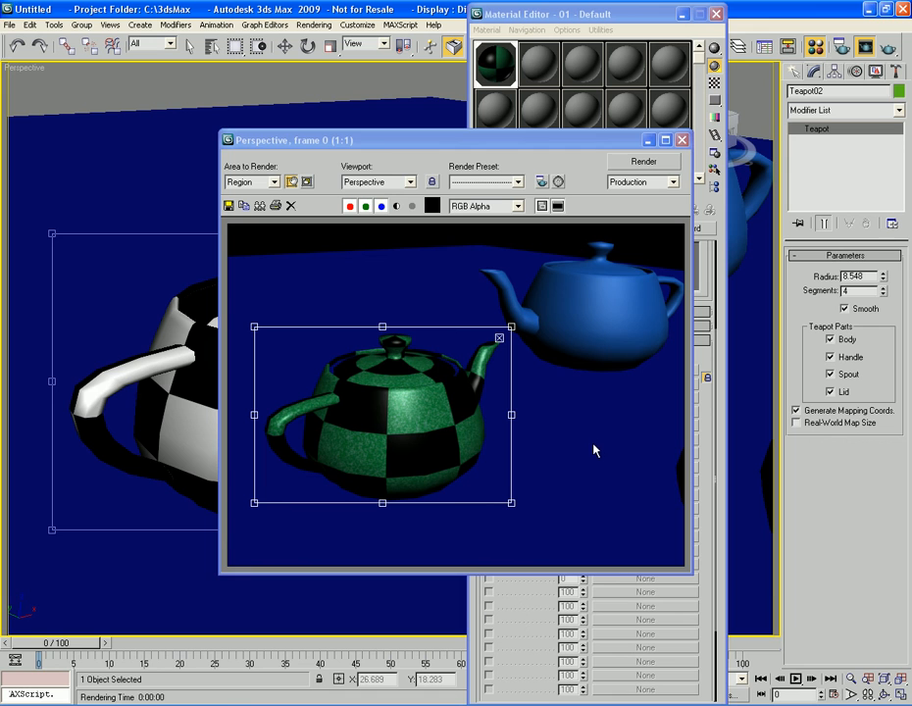
pyautogui.click(683, 140)
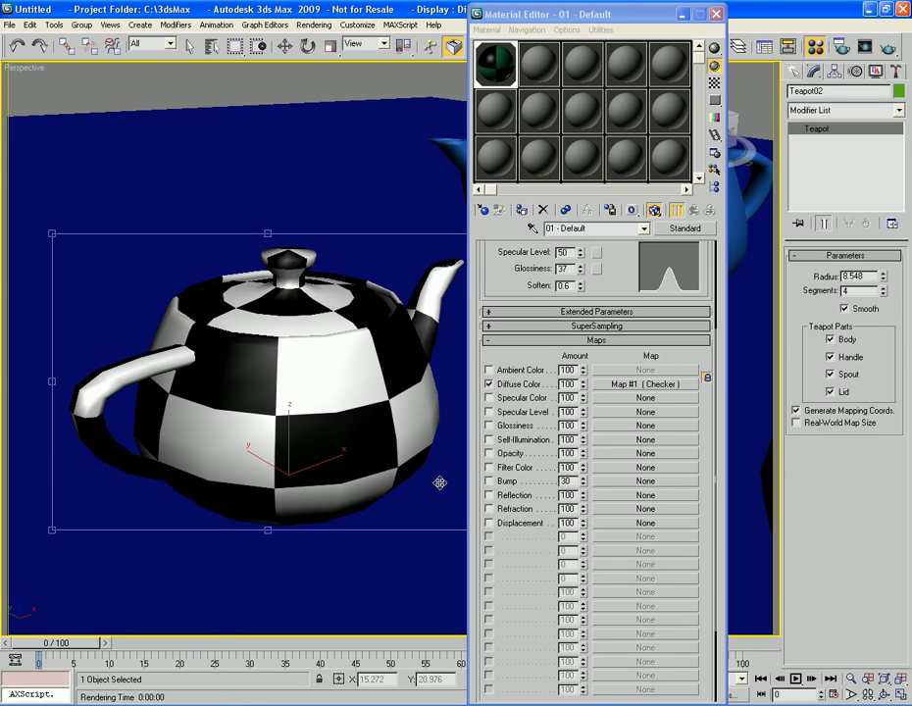
# Close the Material Editor and hide the selection brackets in the Perspective viewport.
pyautogui.press('m')
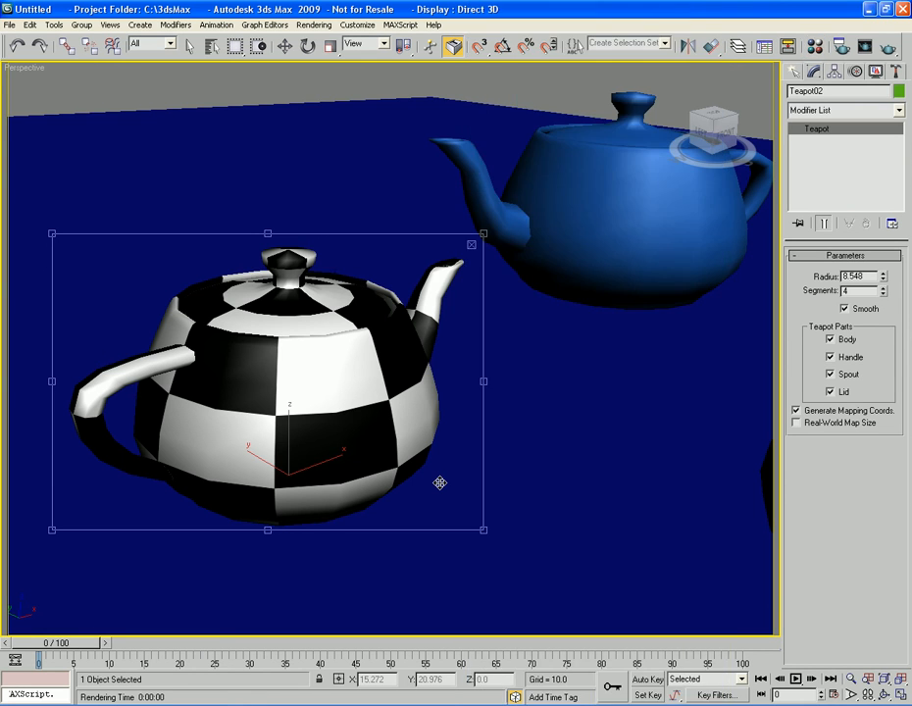
pyautogui.press('j')
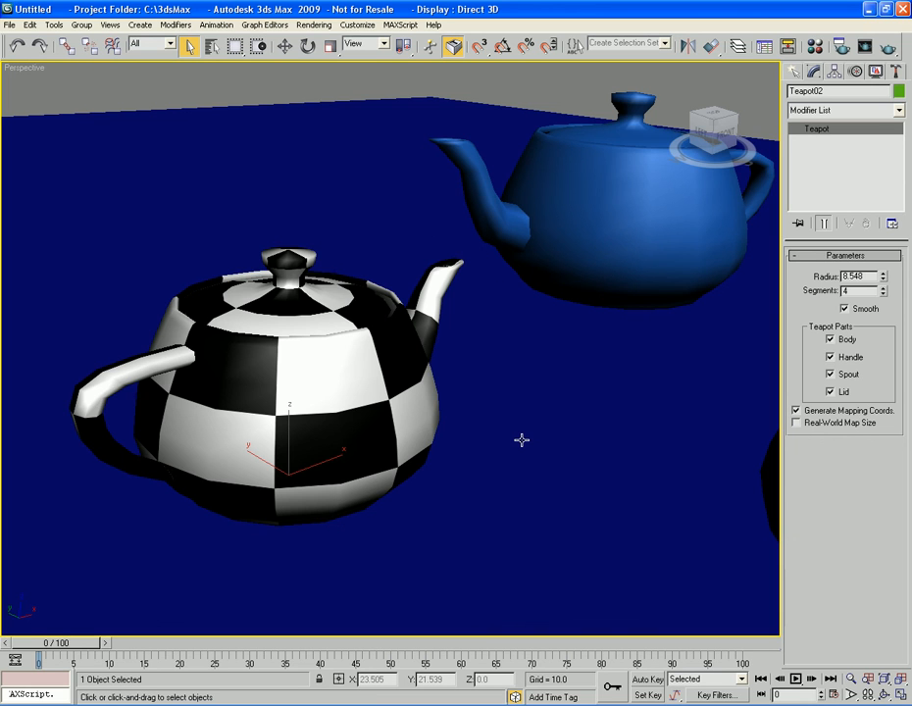